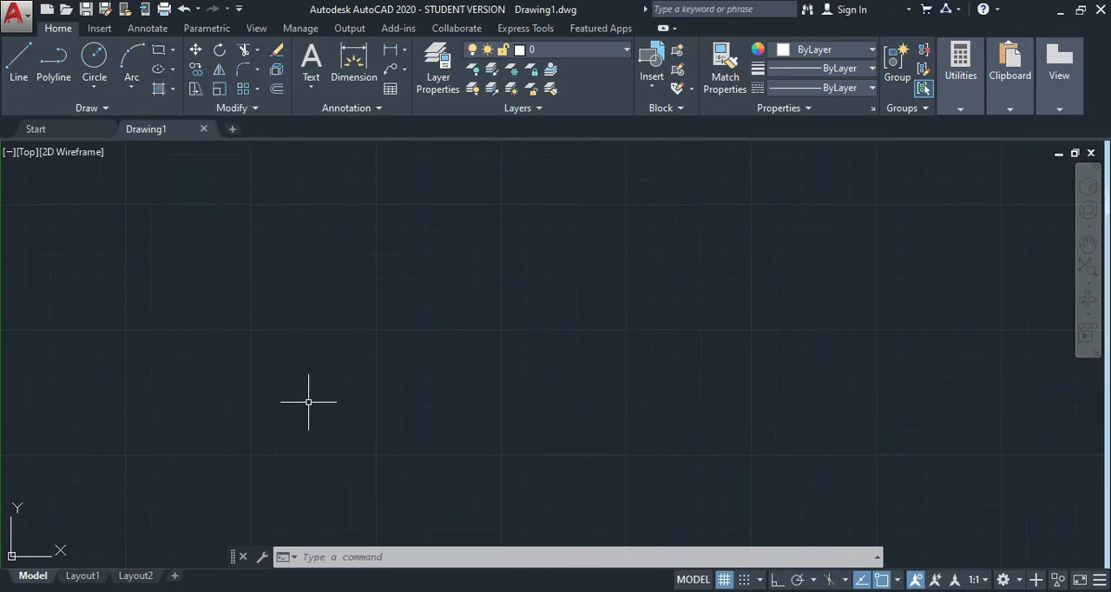
Draw a freehand rectangle about 6.4 by 3.1 units with the Rectangle command.
{"action": "type", "text": "rec"}
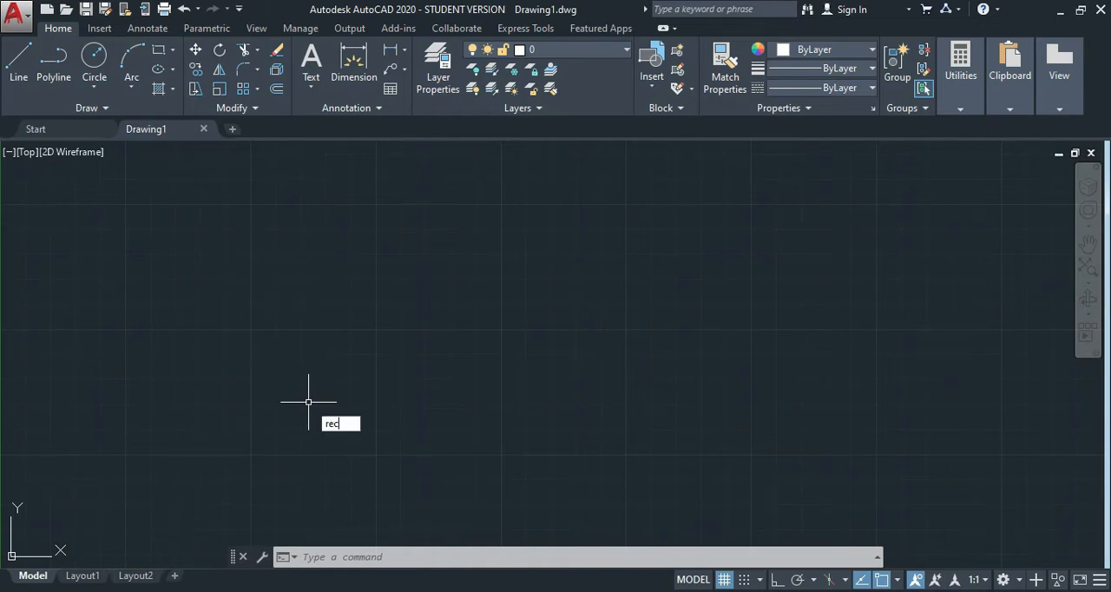
{"action": "key", "text": "Return"}
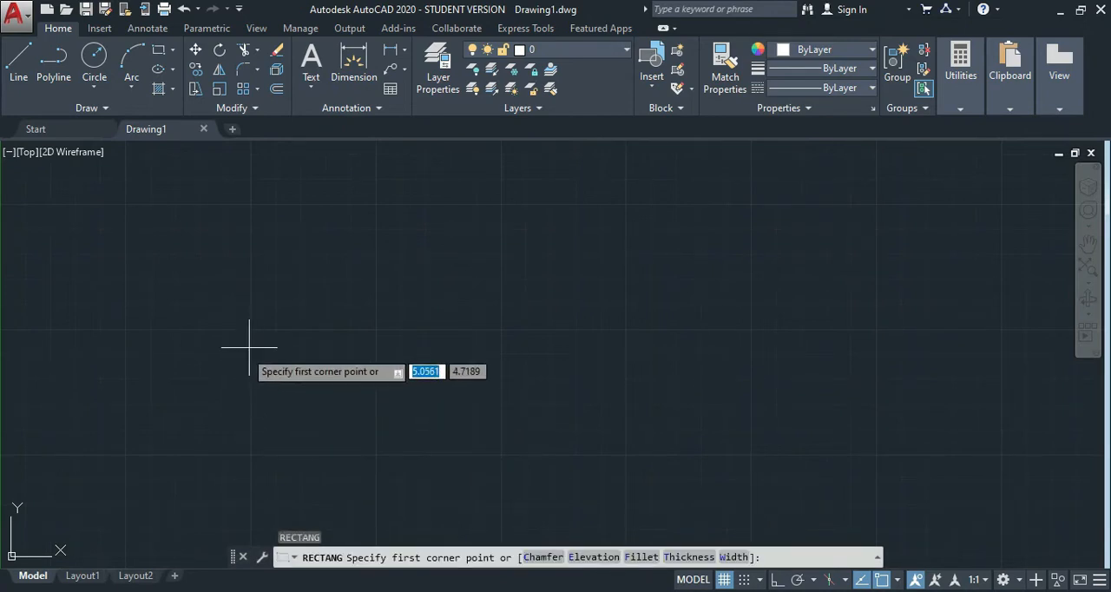
{"action": "left_click", "coordinate": [211, 294]}
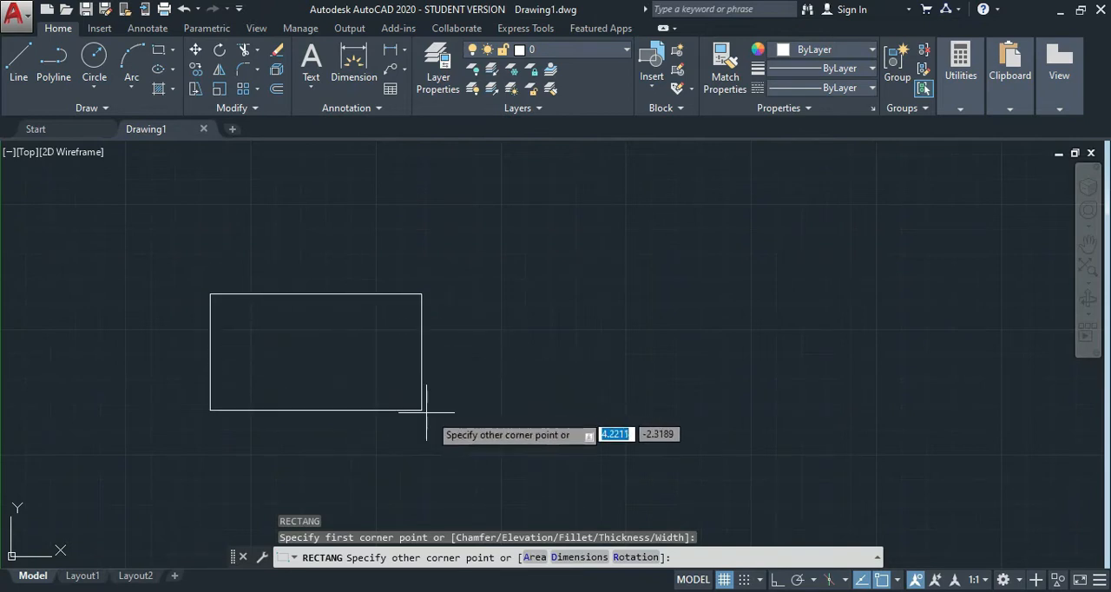
{"action": "left_click", "coordinate": [530, 450]}
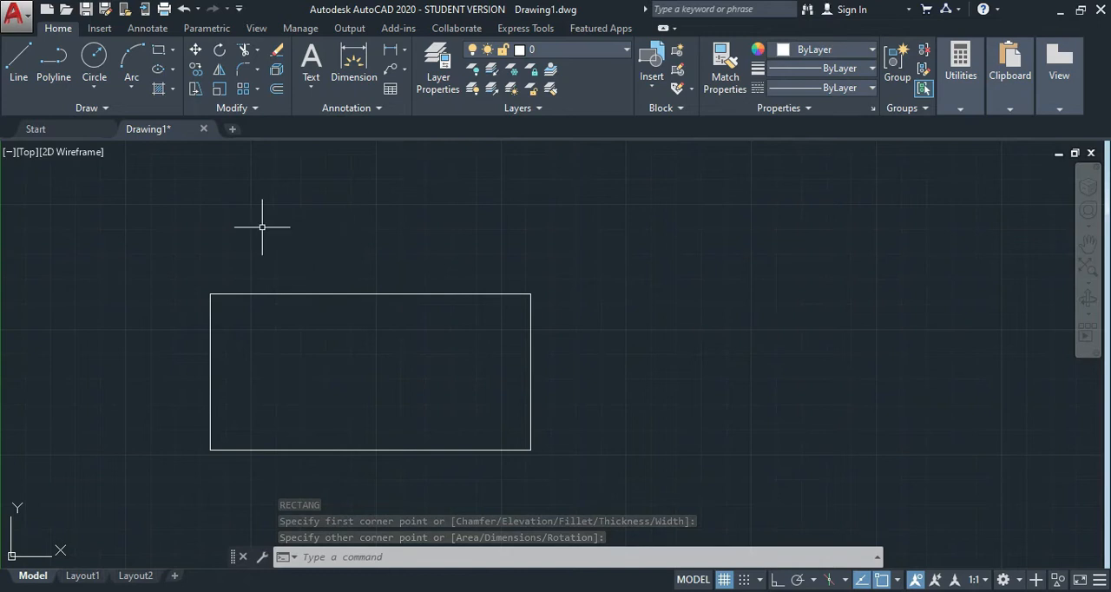
Delete the freehand rectangle from the drawing.
{"action": "left_click", "coordinate": [192, 225]}
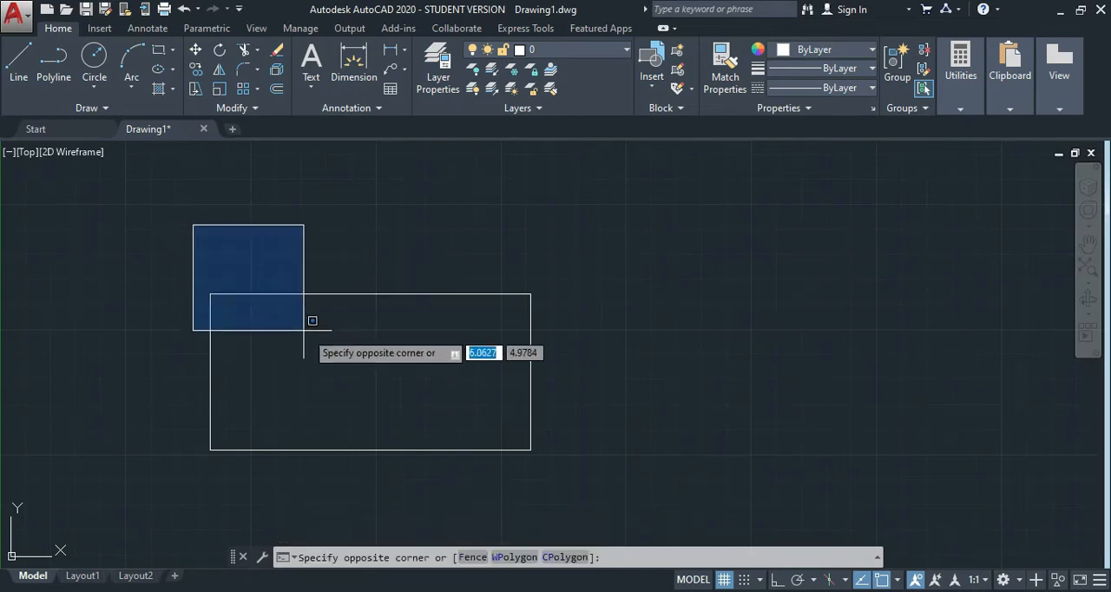
{"action": "left_click", "coordinate": [572, 471]}
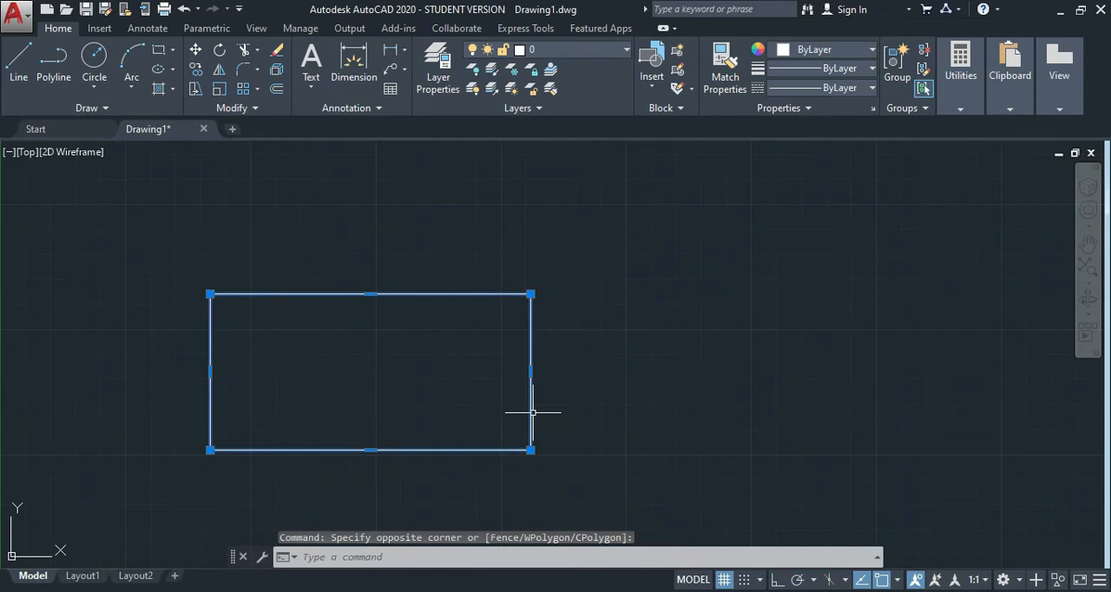
{"action": "key", "text": "Delete"}
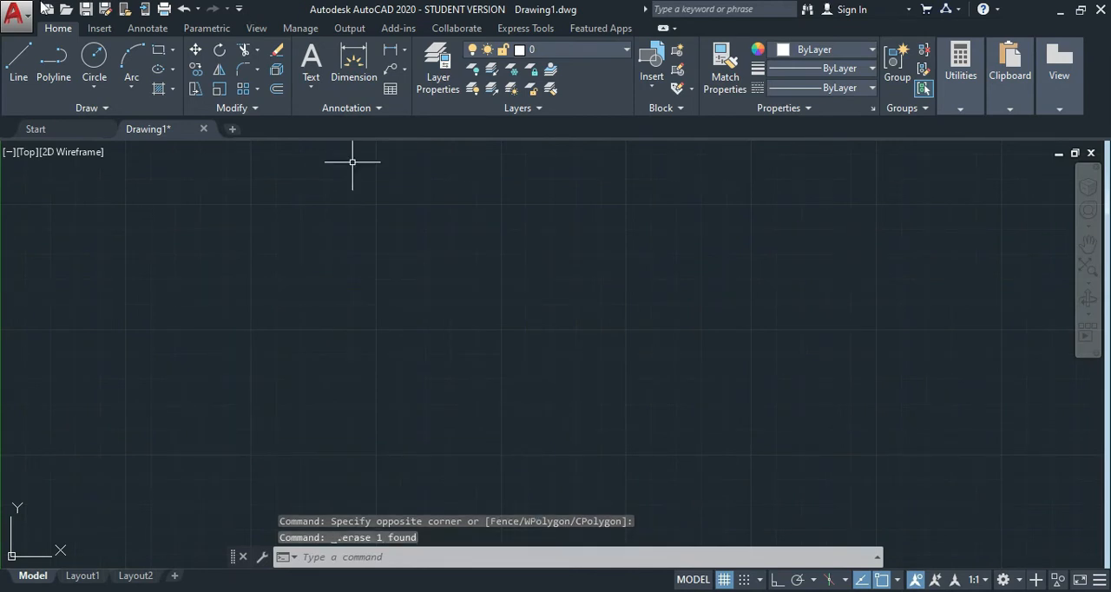
Draw a rectangle with length 10 and width 12 using the Rectangle command's Dimensions option, extending up and right from its first corner.
{"action": "type", "text": "REC"}
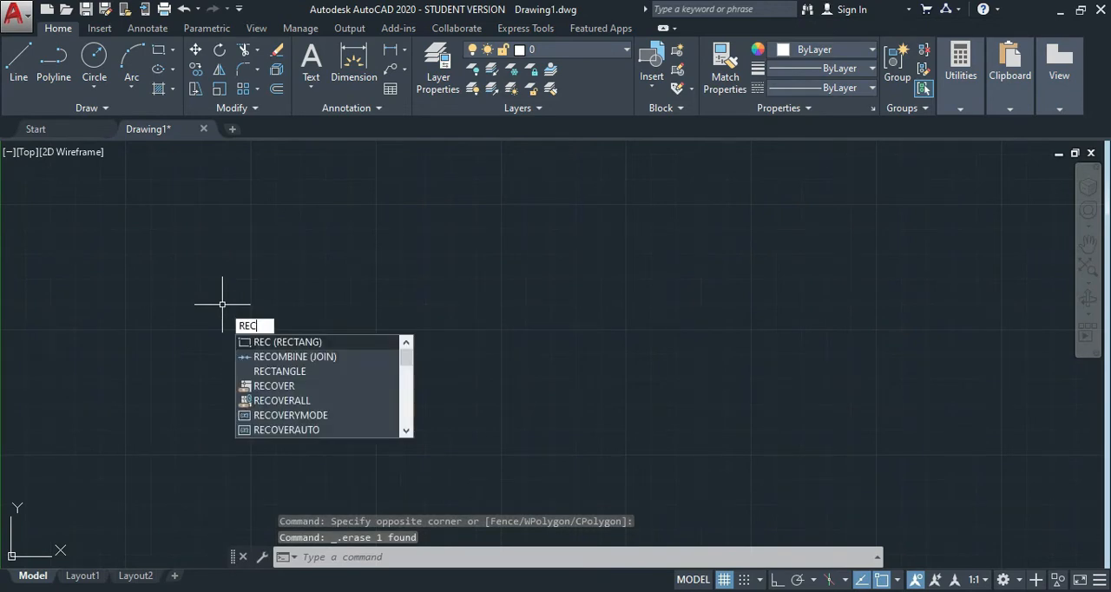
{"action": "key", "text": "Return"}
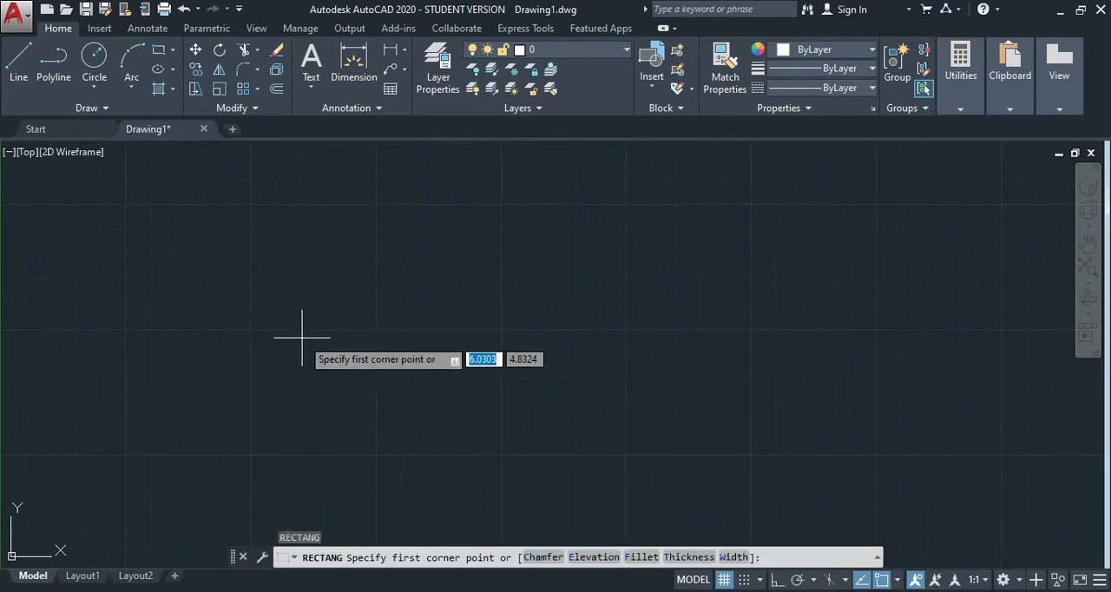
{"action": "left_click", "coordinate": [293, 434]}
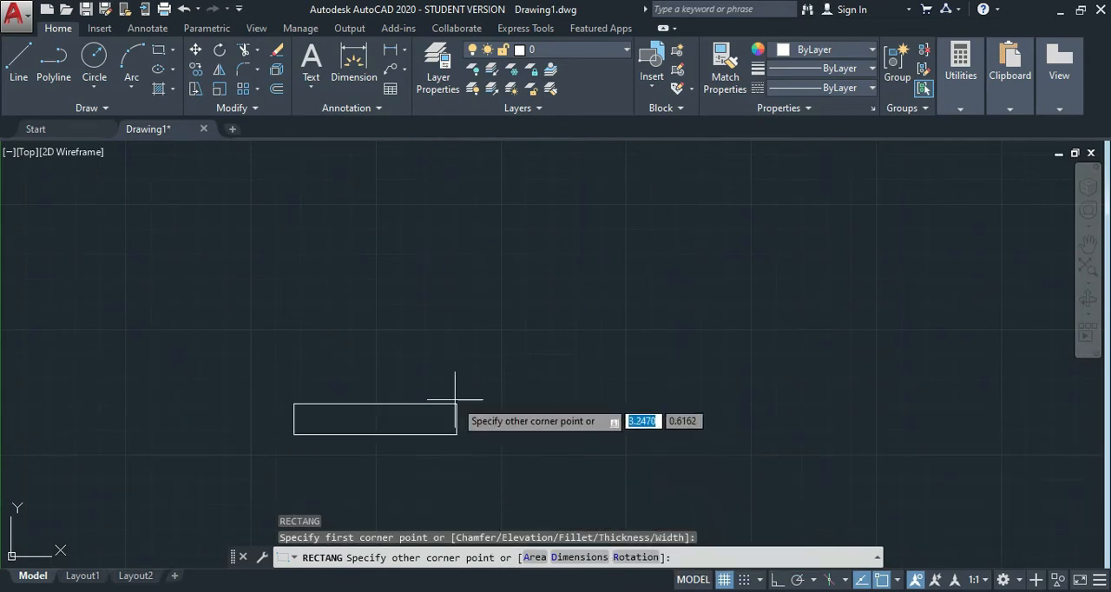
{"action": "type", "text": "d"}
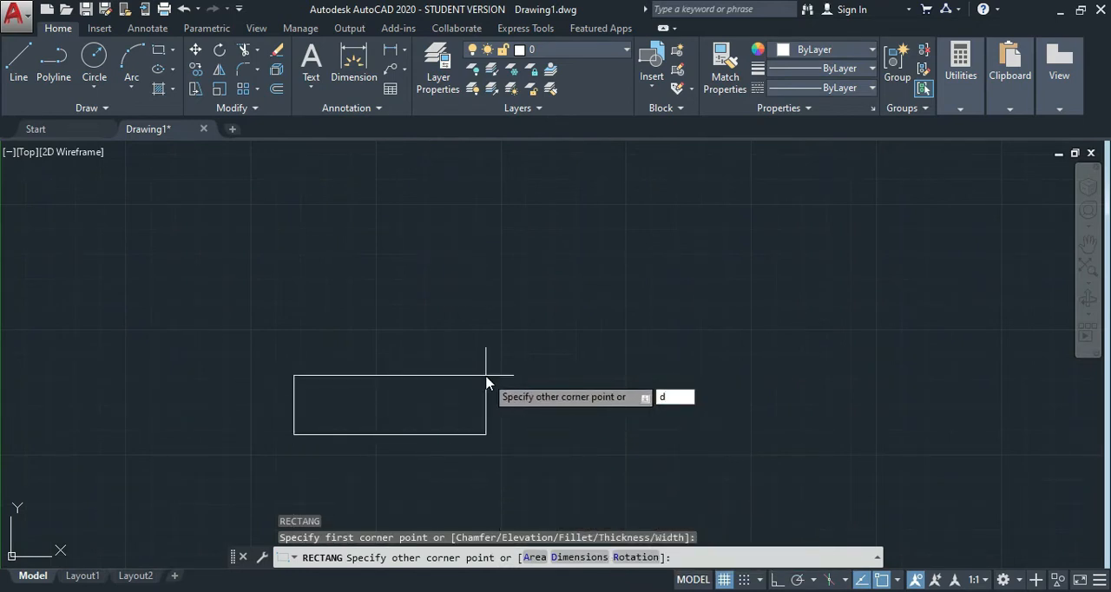
{"action": "key", "text": "Return"}
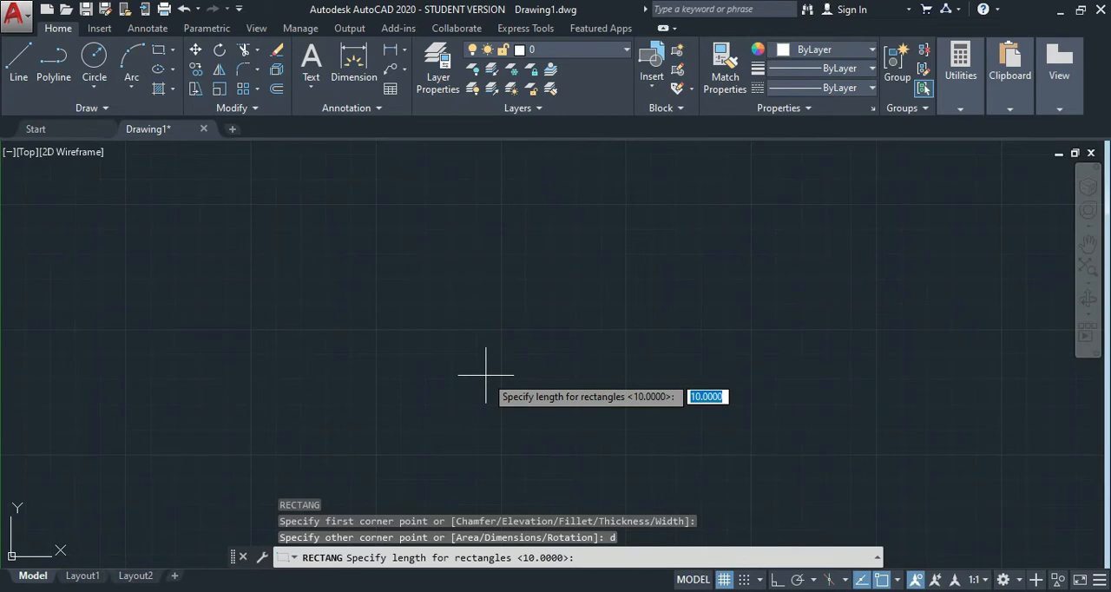
{"action": "type", "text": "10"}
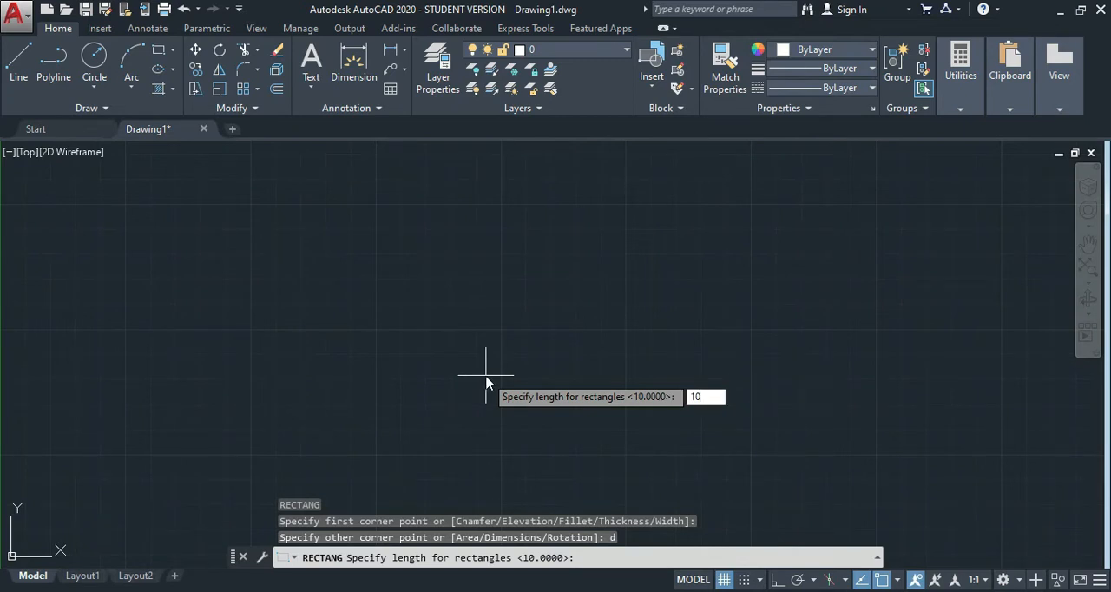
{"action": "key", "text": "Return"}
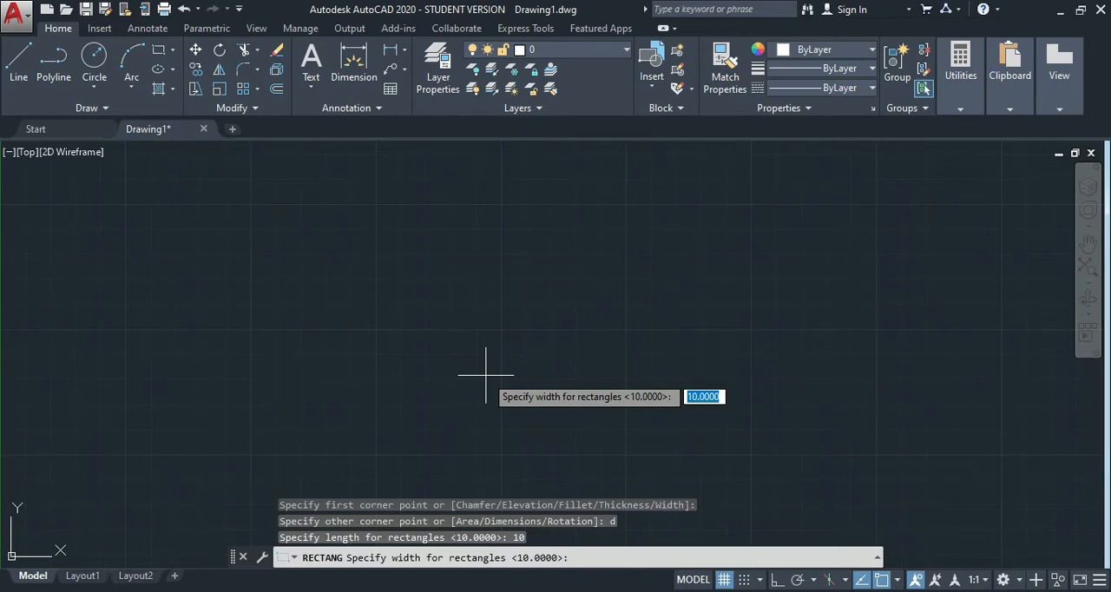
{"action": "type", "text": "12"}
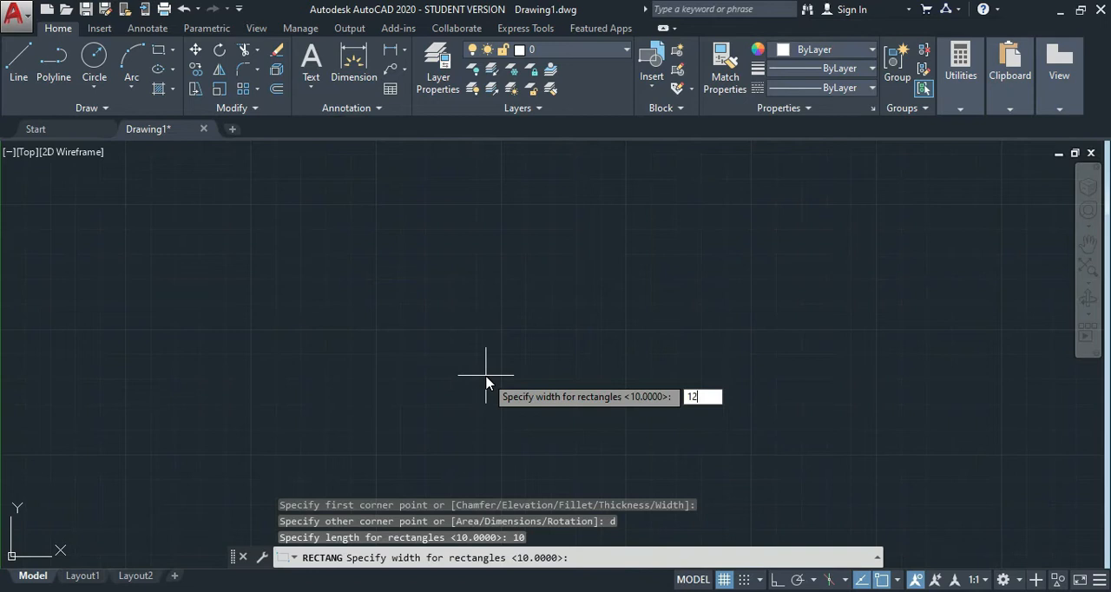
{"action": "key", "text": "Return"}
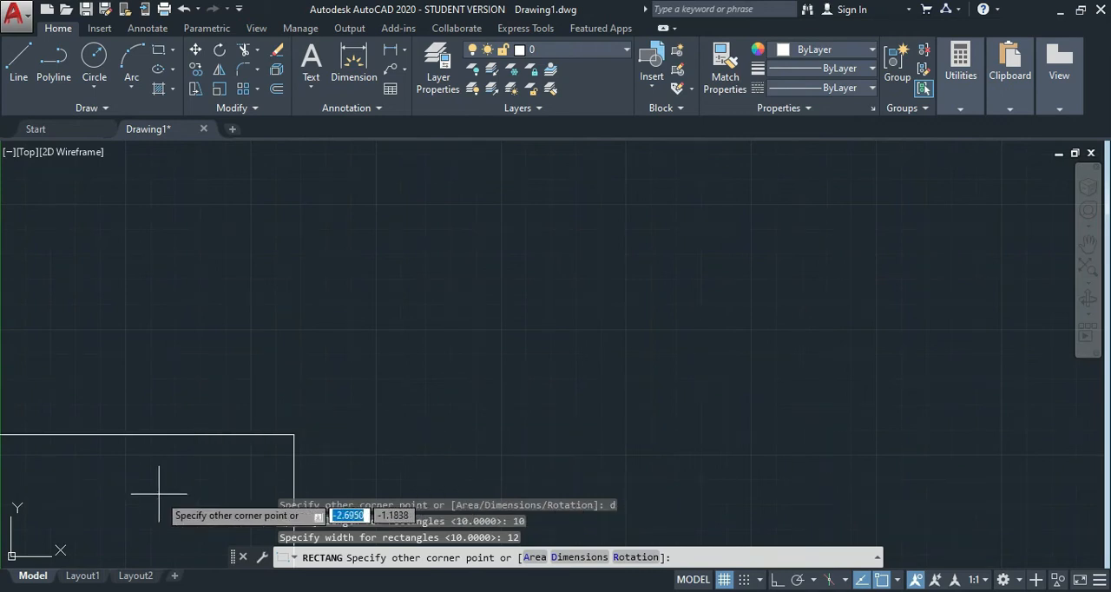
{"action": "left_click", "coordinate": [524, 372]}
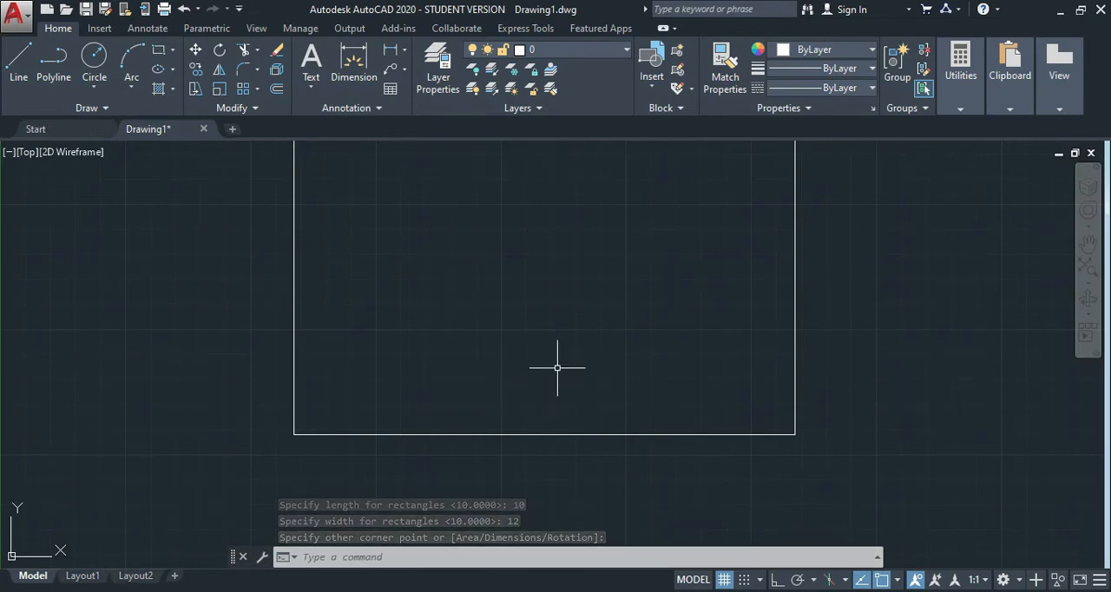
Draw a rectangle with length 10 and width 10 to the right of the first one, using the Rectangle command's Dimensions option.
{"action": "scroll", "coordinate": [722, 341], "scroll_direction": "down", "scroll_amount": 6}
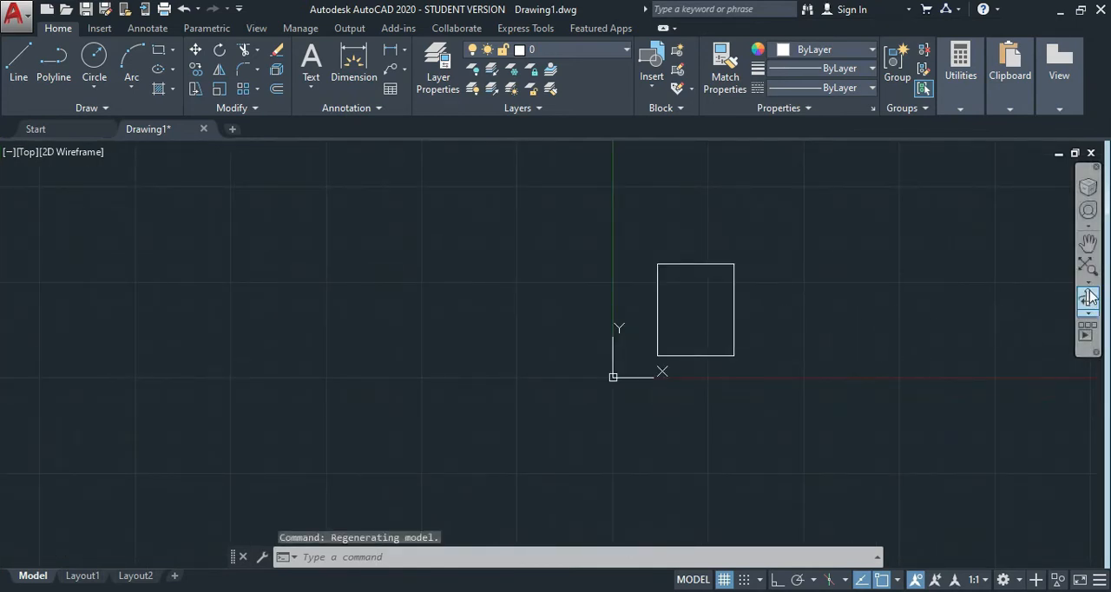
{"action": "left_click", "coordinate": [1089, 245]}
{"action": "left_click_drag", "start_coordinate": [984, 300], "coordinate": [556, 385]}
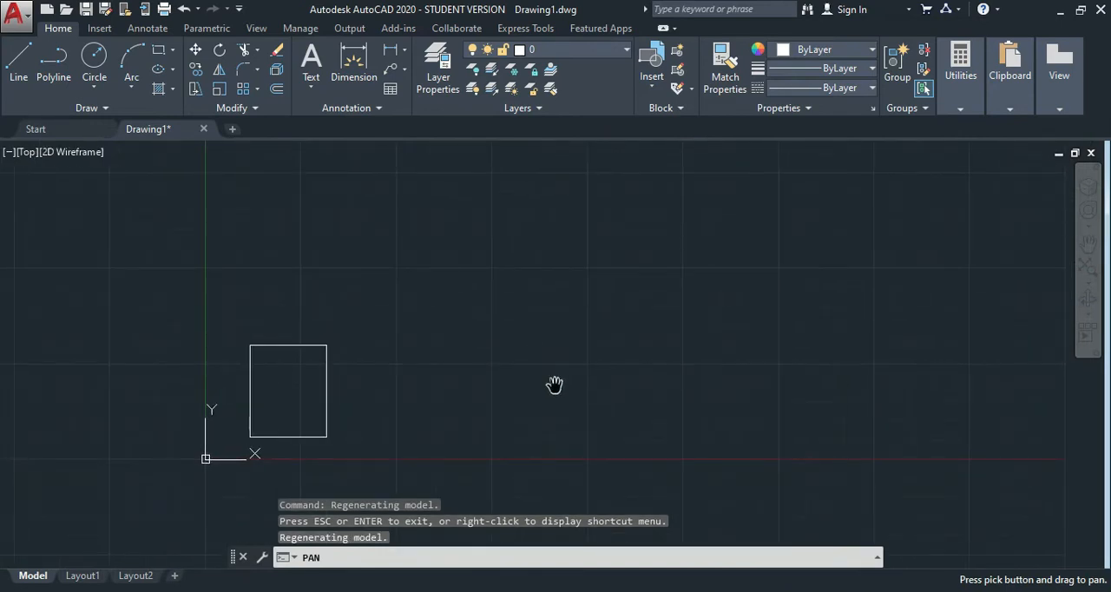
{"action": "key", "text": "Escape"}
{"action": "key", "text": "Escape"}
{"action": "key", "text": "Escape"}
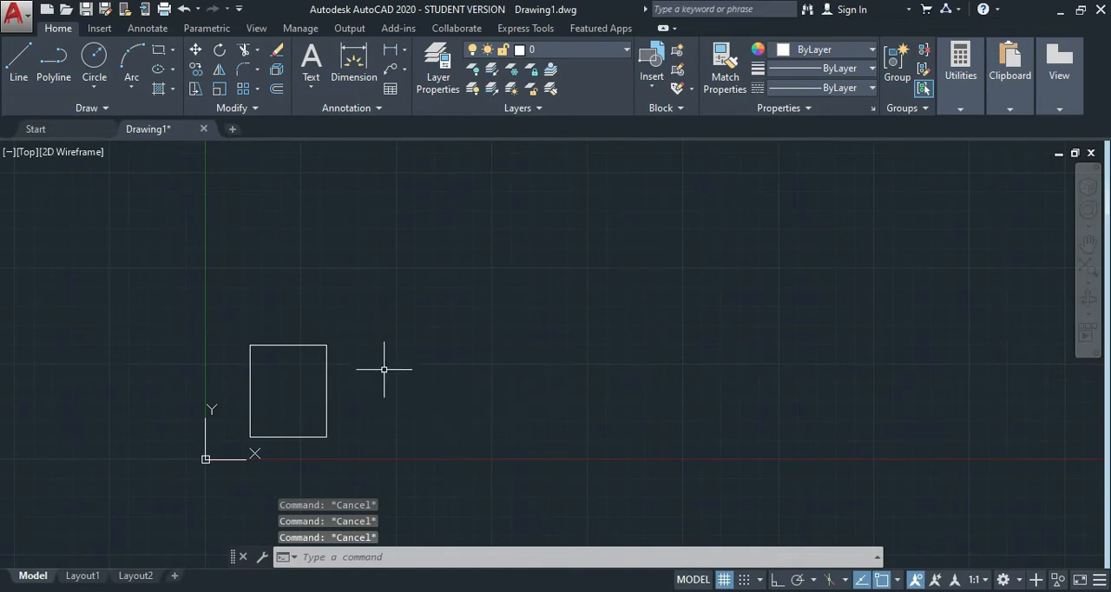
{"action": "type", "text": "REC"}
{"action": "key", "text": "Return"}
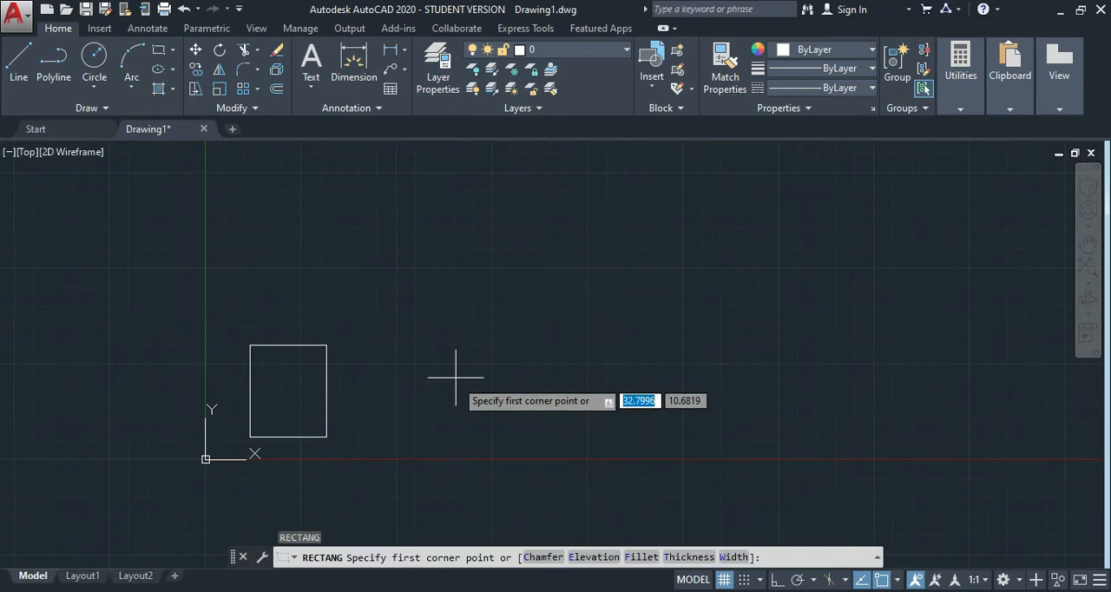
{"action": "left_click", "coordinate": [430, 335]}
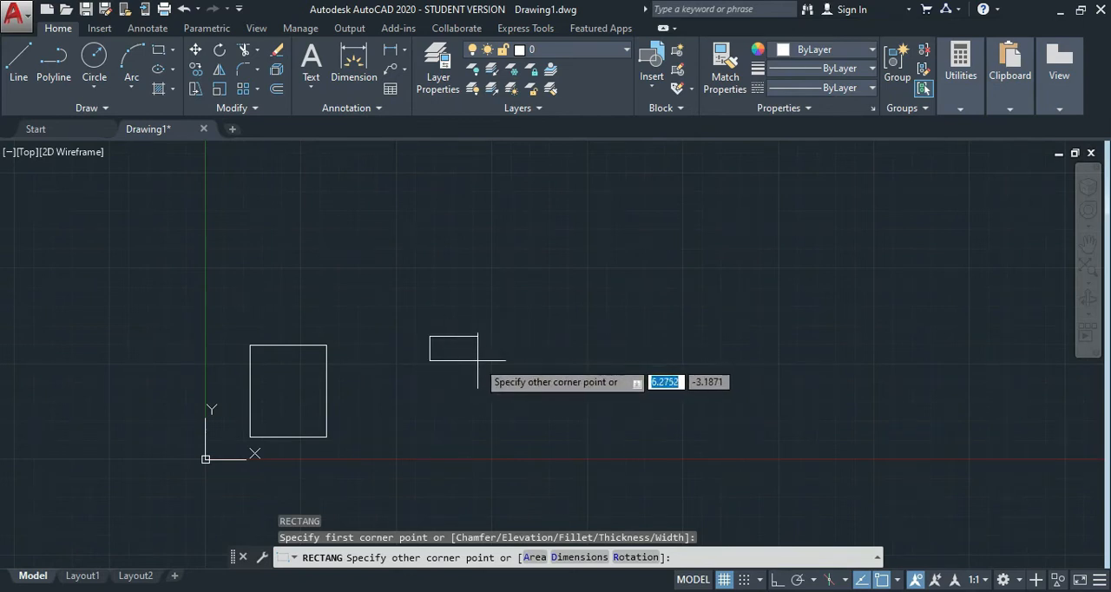
{"action": "type", "text": "d"}
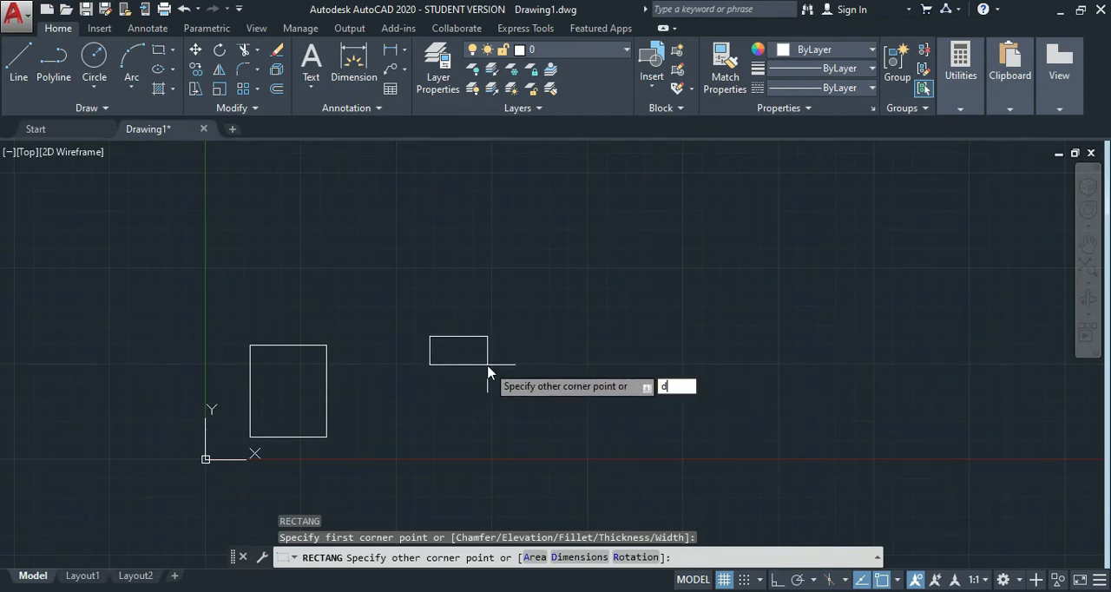
{"action": "key", "text": "Return"}
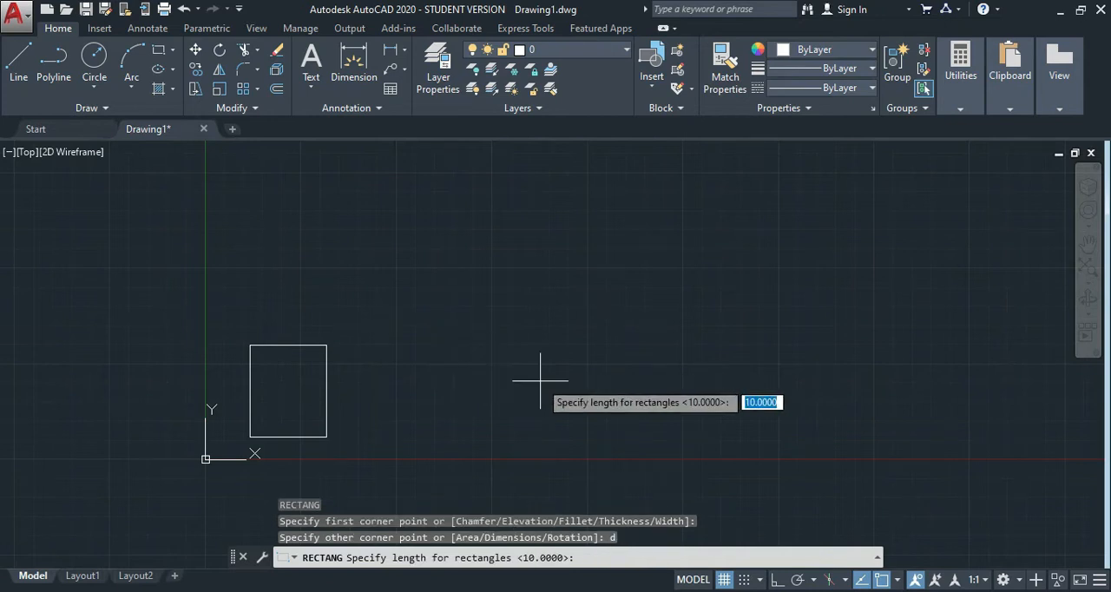
{"action": "type", "text": "10"}
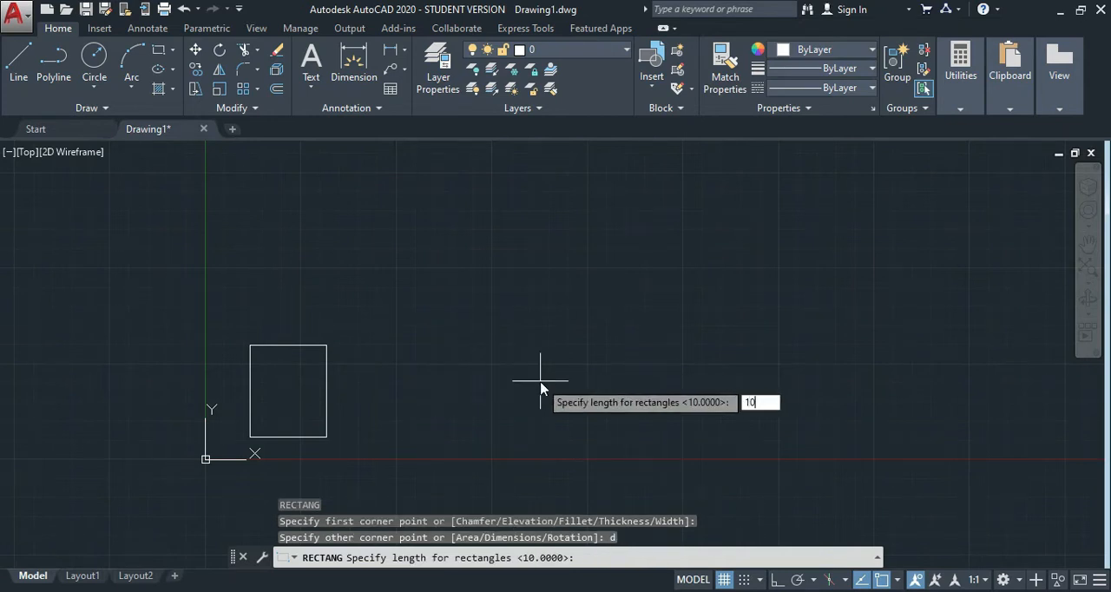
{"action": "key", "text": "Return"}
{"action": "type", "text": "10"}
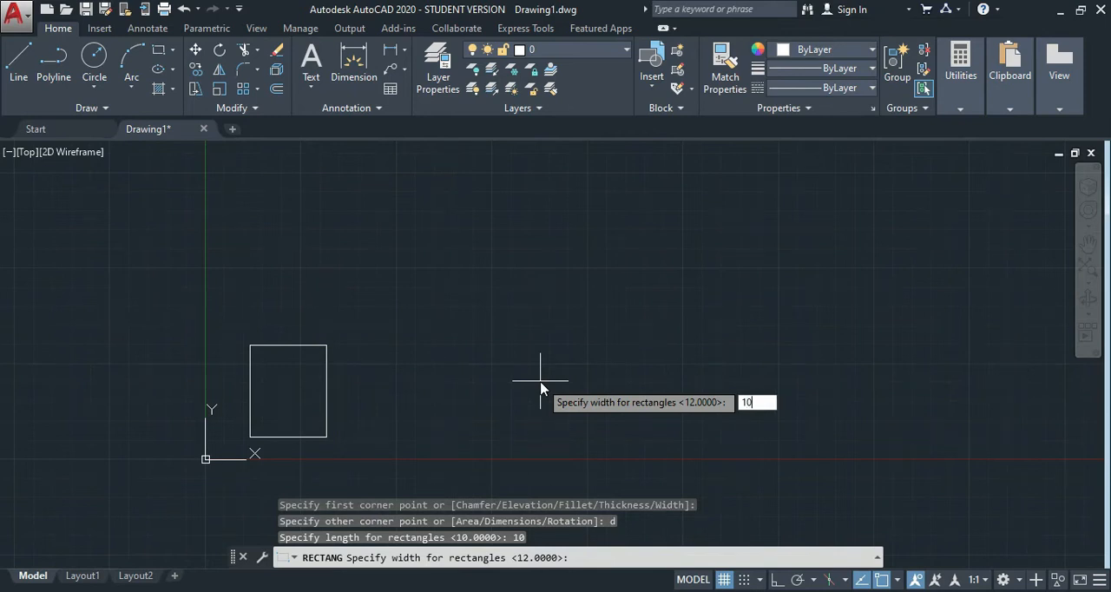
{"action": "key", "text": "Return"}
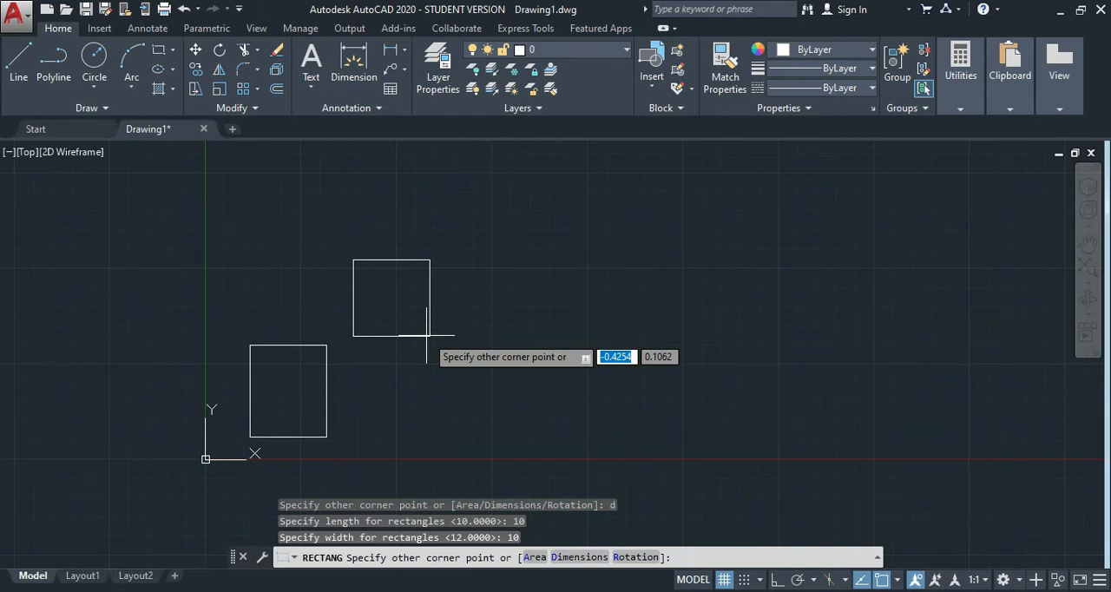
{"action": "left_click", "coordinate": [479, 383]}
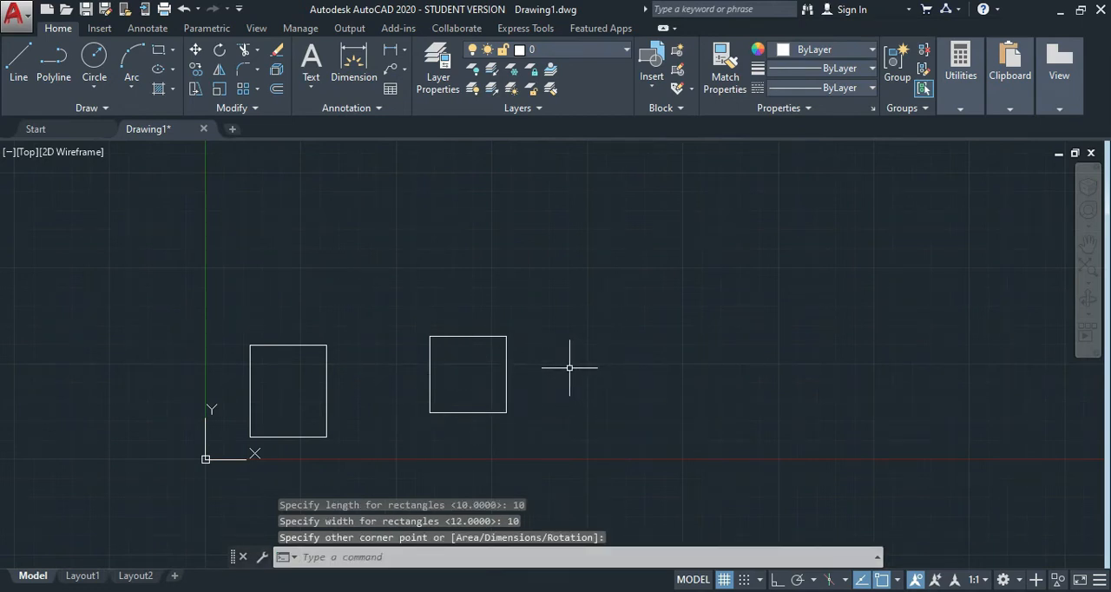
{"action": "key", "text": "Escape"}
{"action": "key", "text": "Escape"}
{"action": "key", "text": "Escape"}
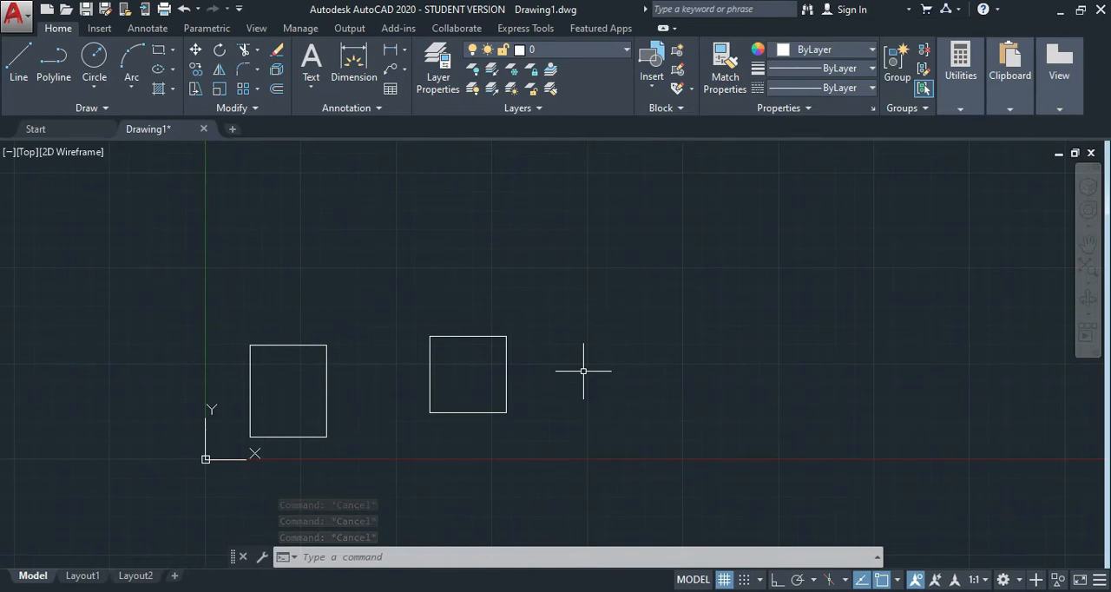
Draw a rectangle about 35.6 by 24.6 units with both chamfer distances set to 5, at the far right of the two squares.
{"action": "type", "text": "REc"}
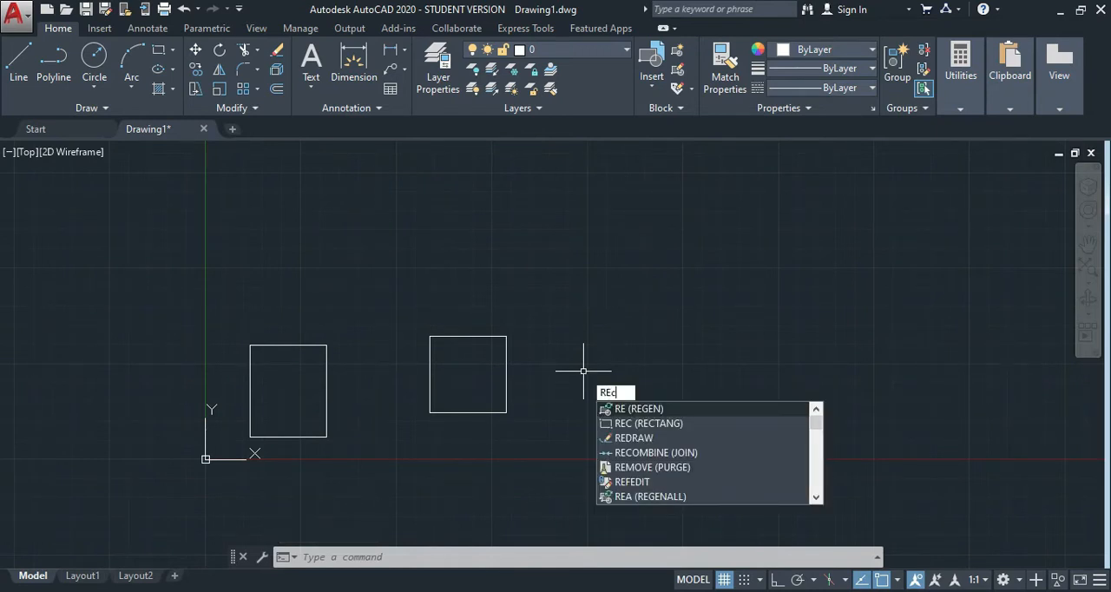
{"action": "key", "text": "Return"}
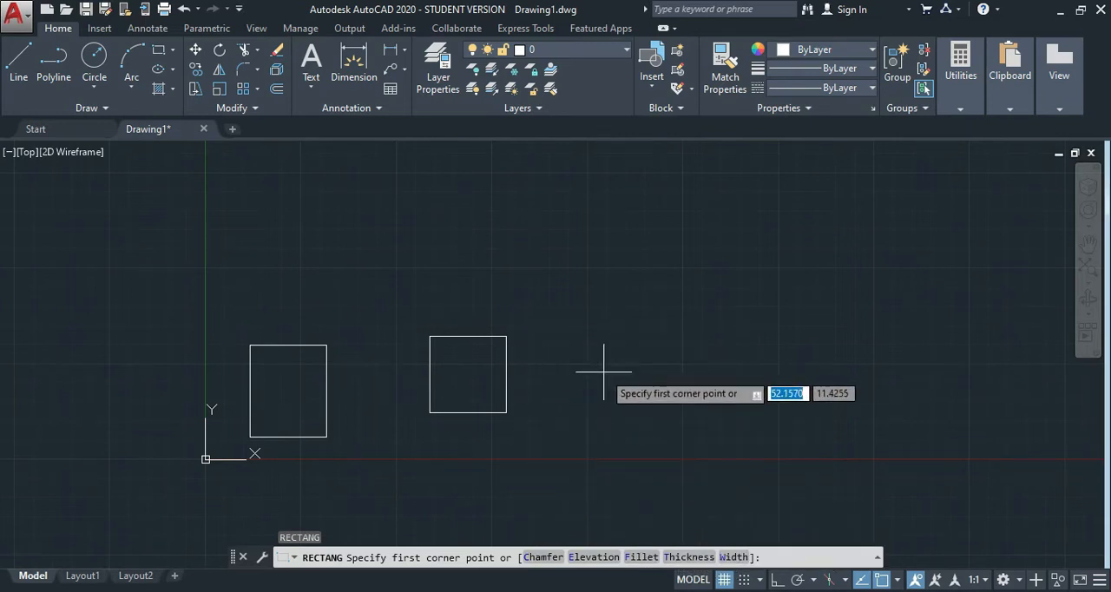
{"action": "type", "text": "c"}
{"action": "key", "text": "Return"}
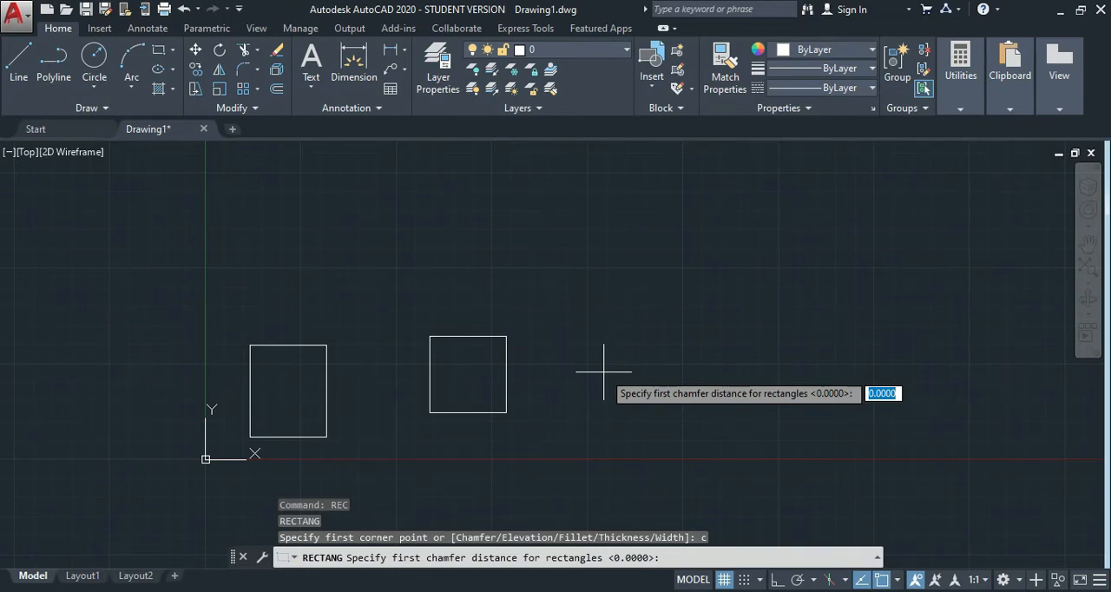
{"action": "type", "text": "5"}
{"action": "key", "text": "Return"}
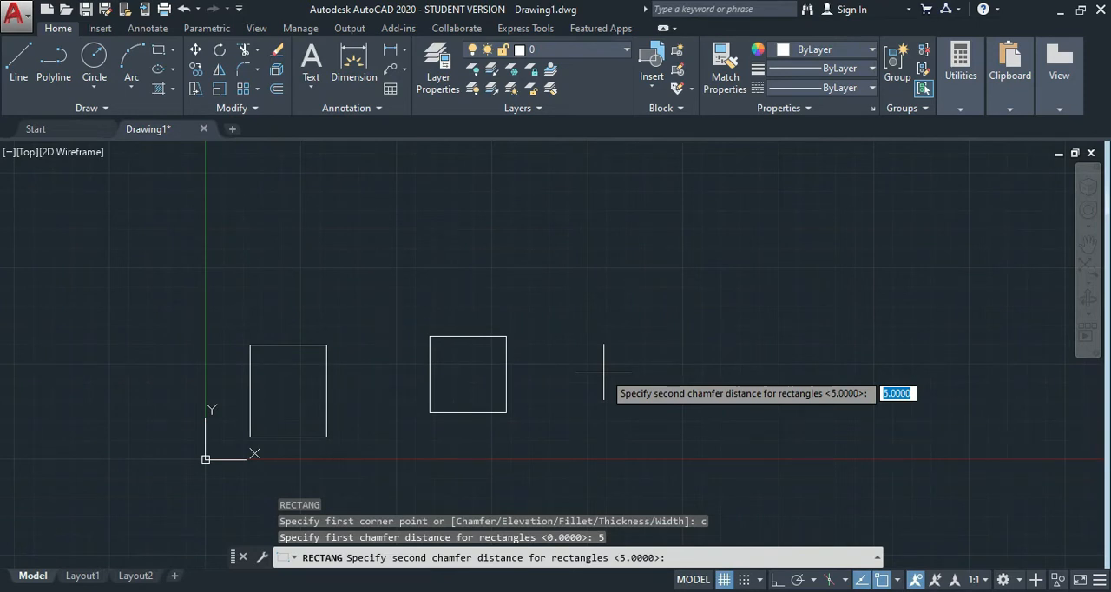
{"action": "key", "text": "Return"}
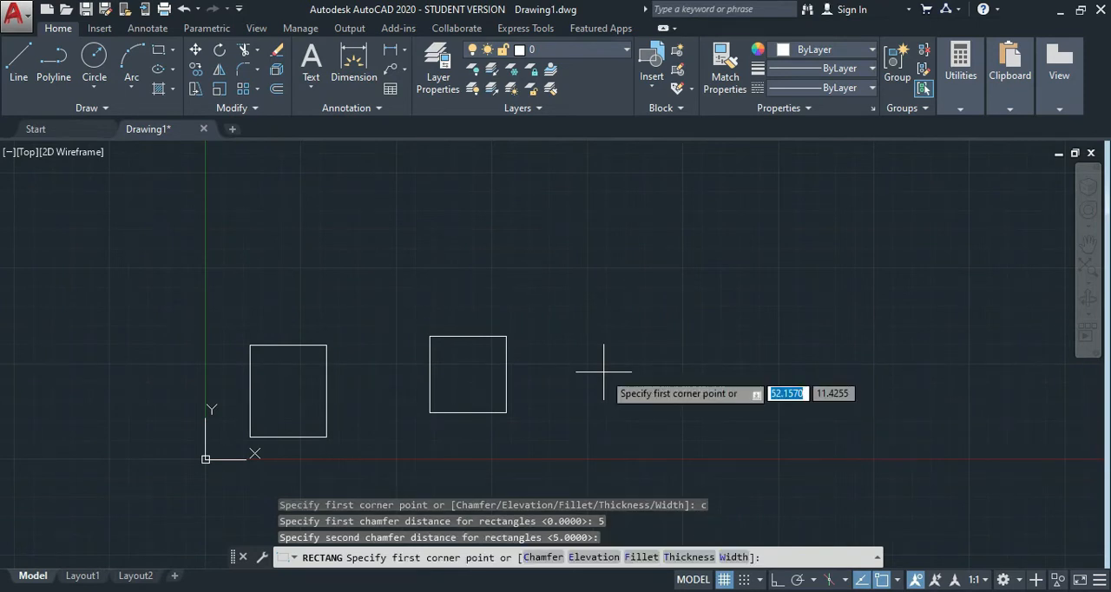
{"action": "left_click", "coordinate": [614, 400]}
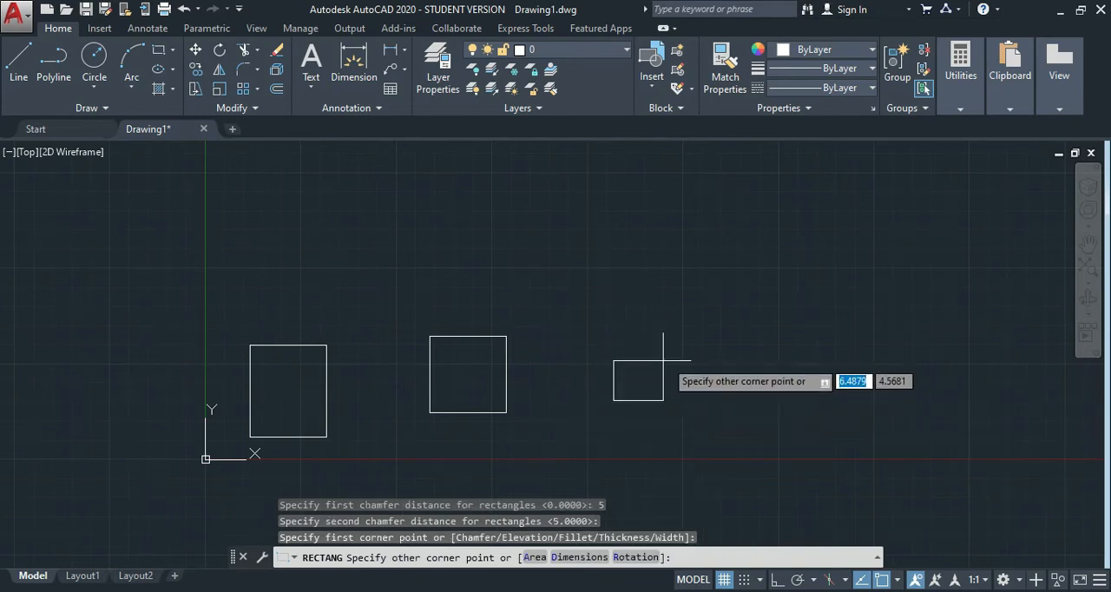
{"action": "left_click", "coordinate": [886, 211]}
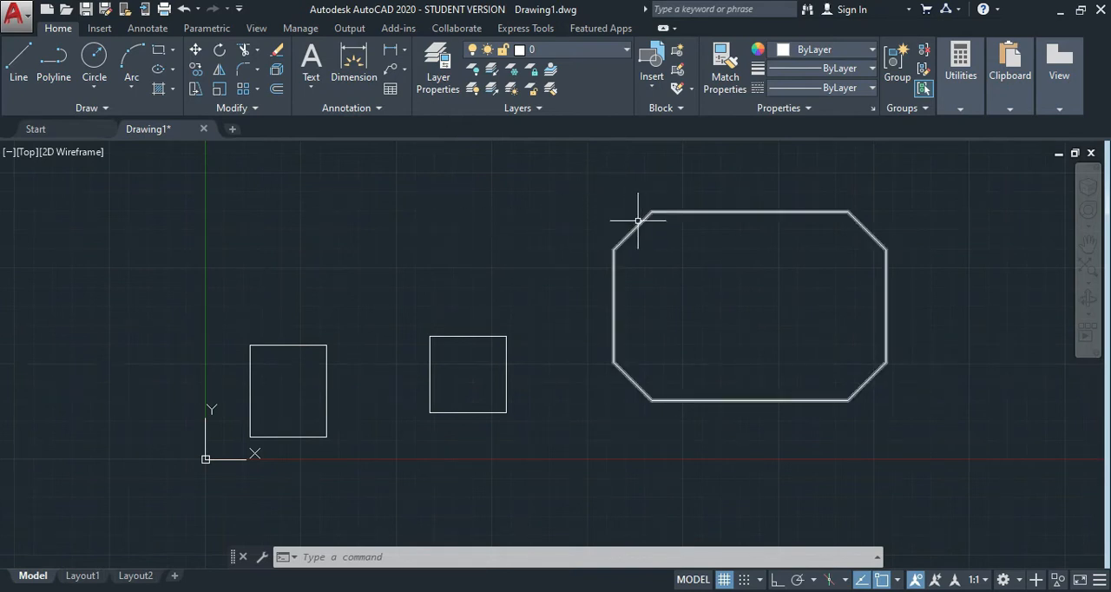
Delete the chamfered rectangle from the drawing.
{"action": "left_click", "coordinate": [584, 171]}
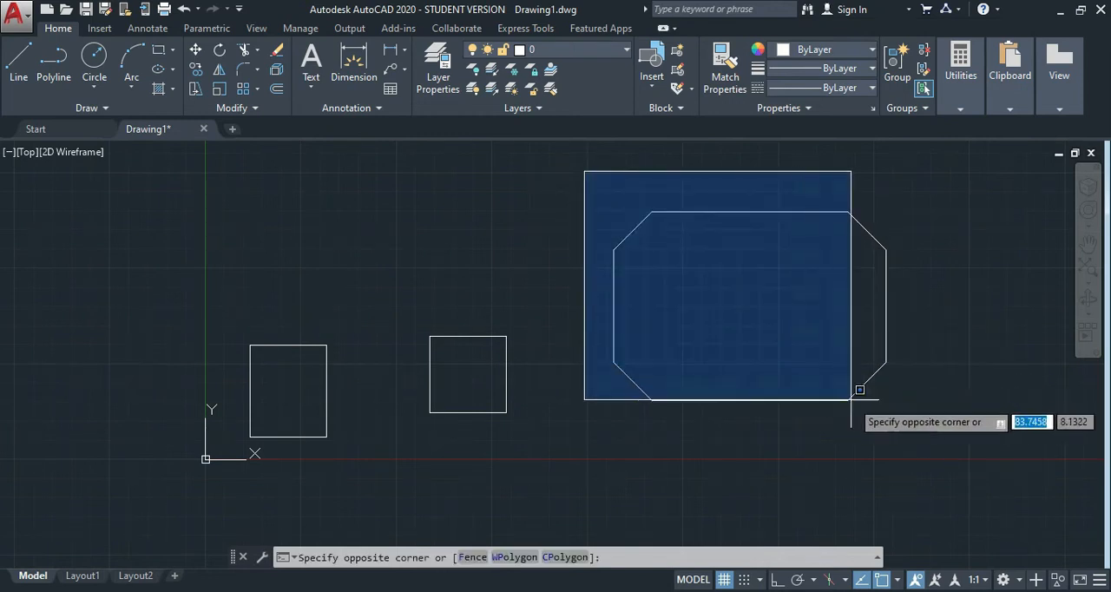
{"action": "left_click", "coordinate": [905, 403]}
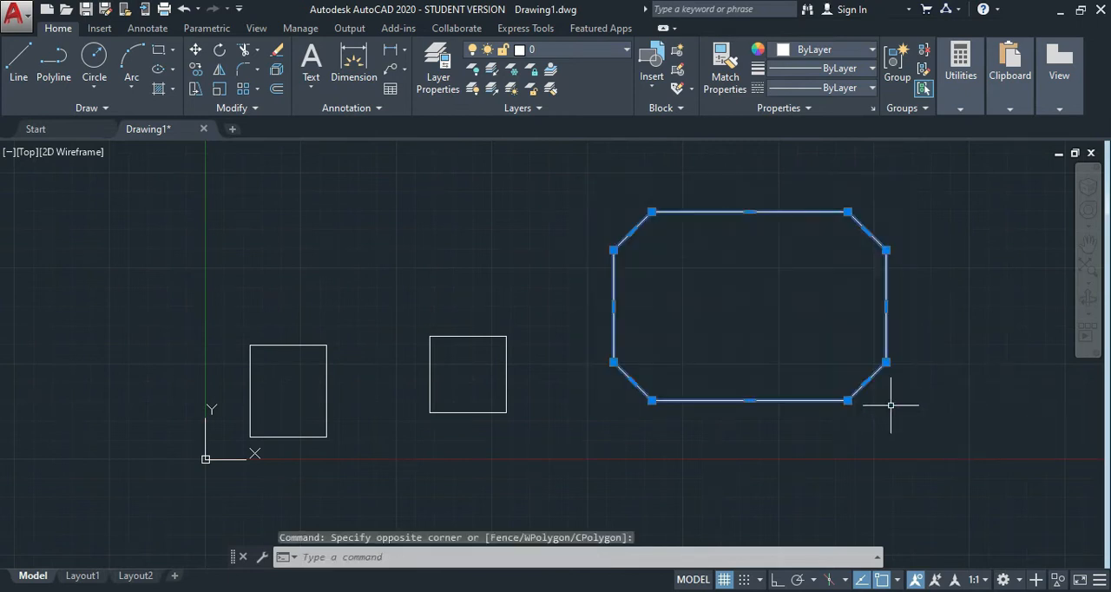
{"action": "key", "text": "Delete"}
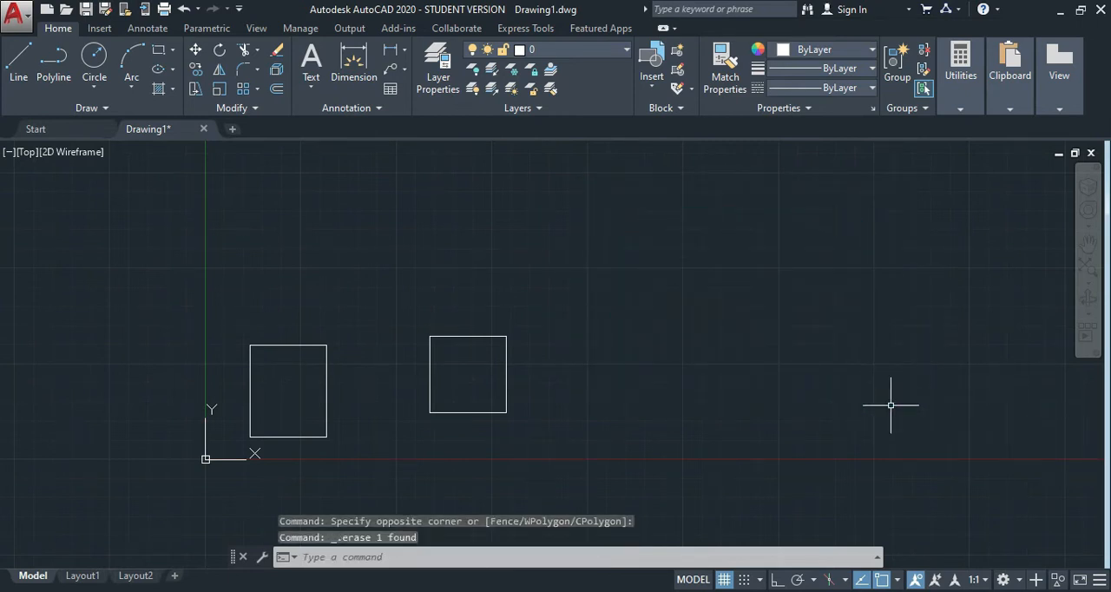
Reset both chamfer distances of the Rectangle command to 0 and draw a freehand sharp-cornered rectangle beside the two existing ones.
{"action": "type", "text": "REC"}
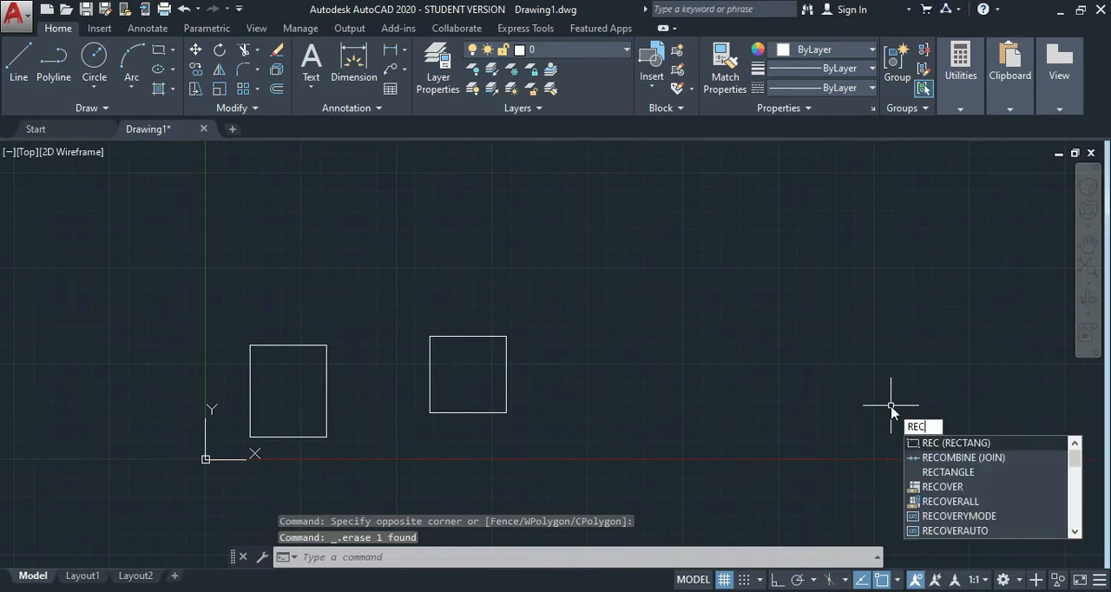
{"action": "key", "text": "Return"}
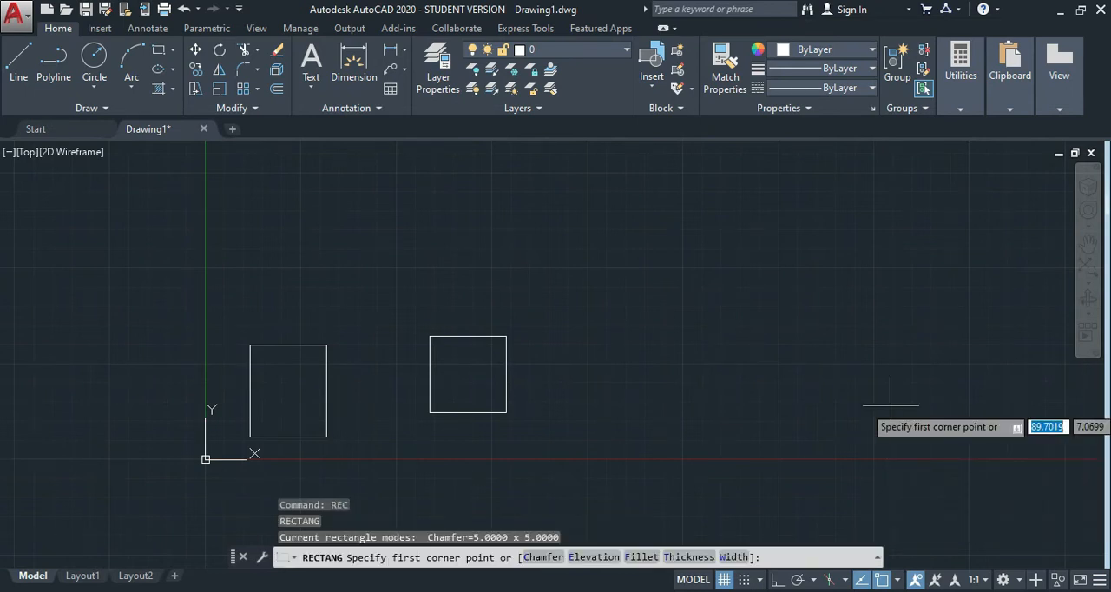
{"action": "type", "text": "c"}
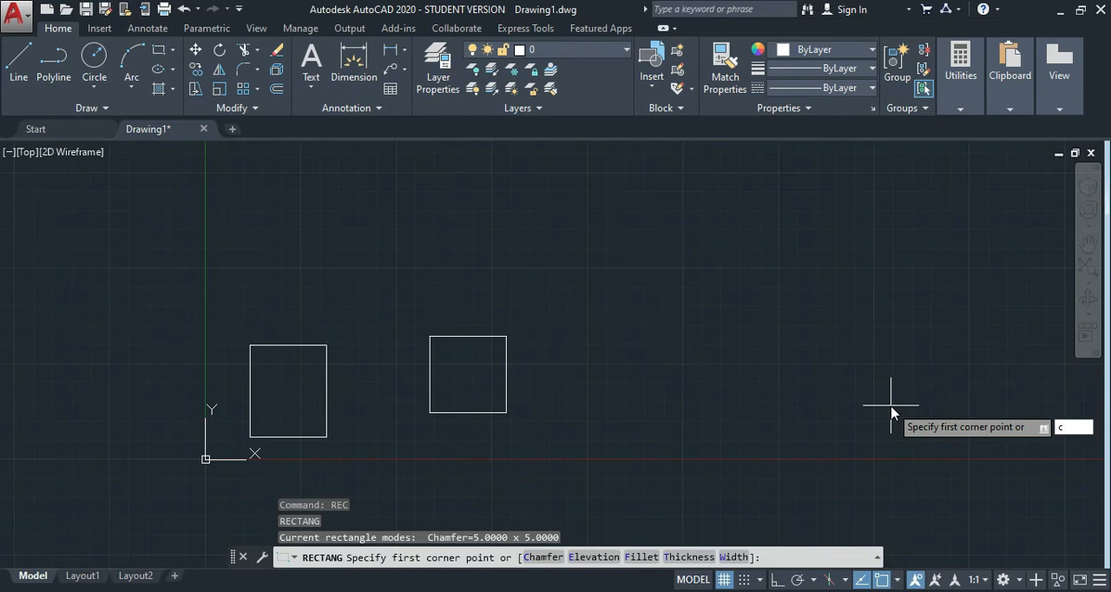
{"action": "key", "text": "Return"}
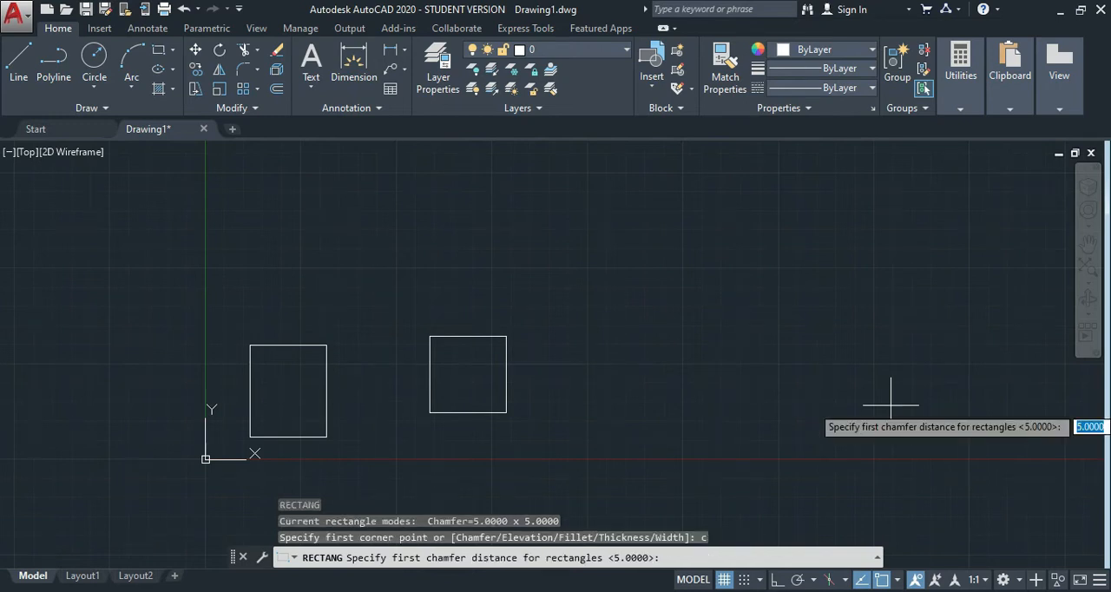
{"action": "type", "text": "0"}
{"action": "key", "text": "Return"}
{"action": "type", "text": "0"}
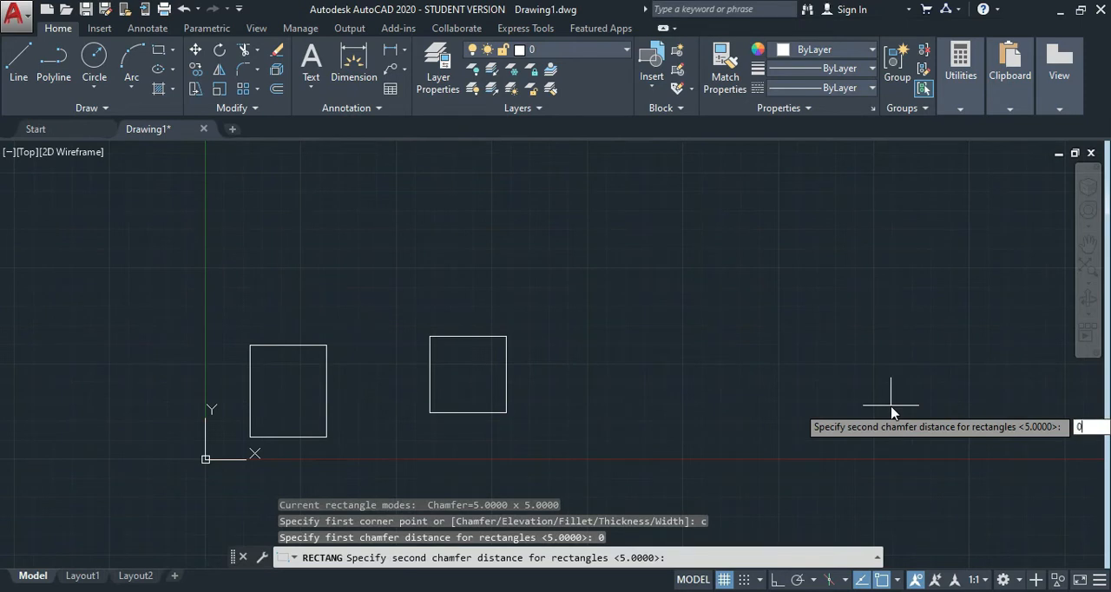
{"action": "key", "text": "Return"}
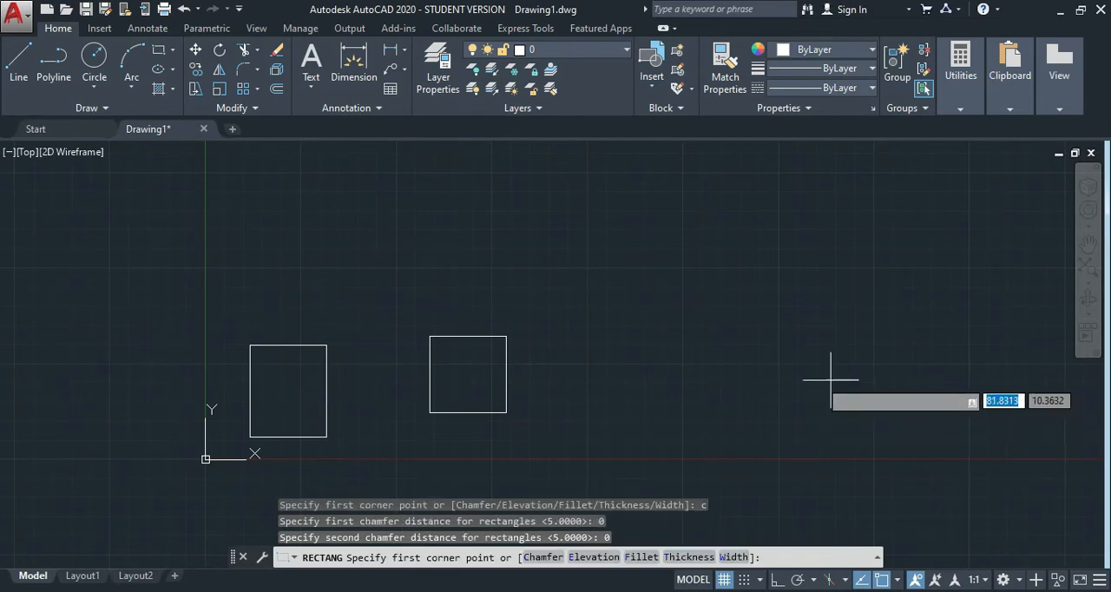
{"action": "left_click", "coordinate": [628, 394]}
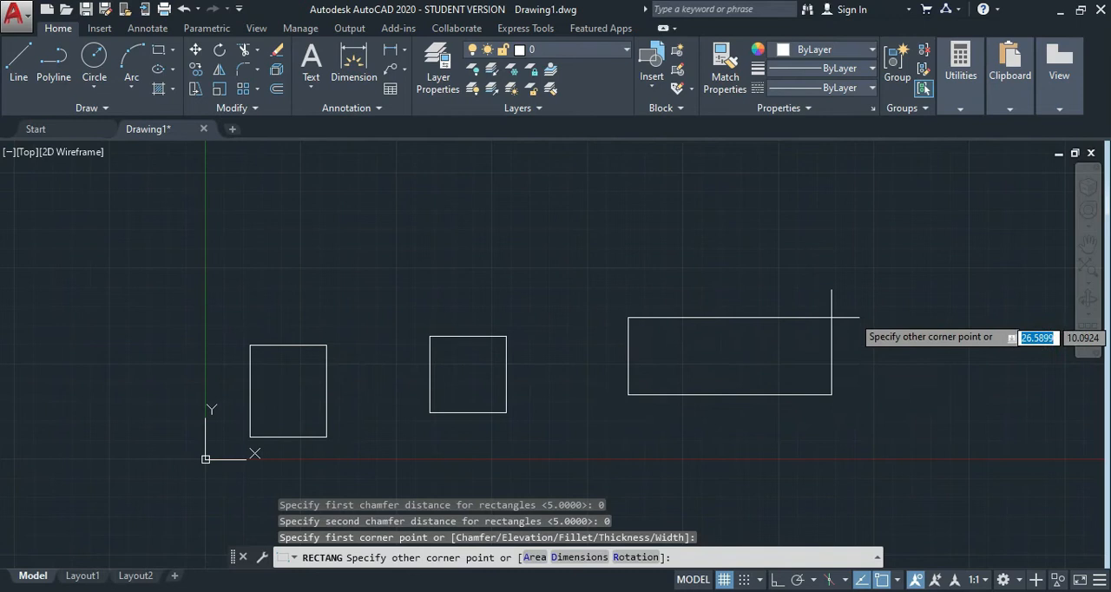
{"action": "left_click", "coordinate": [850, 270]}
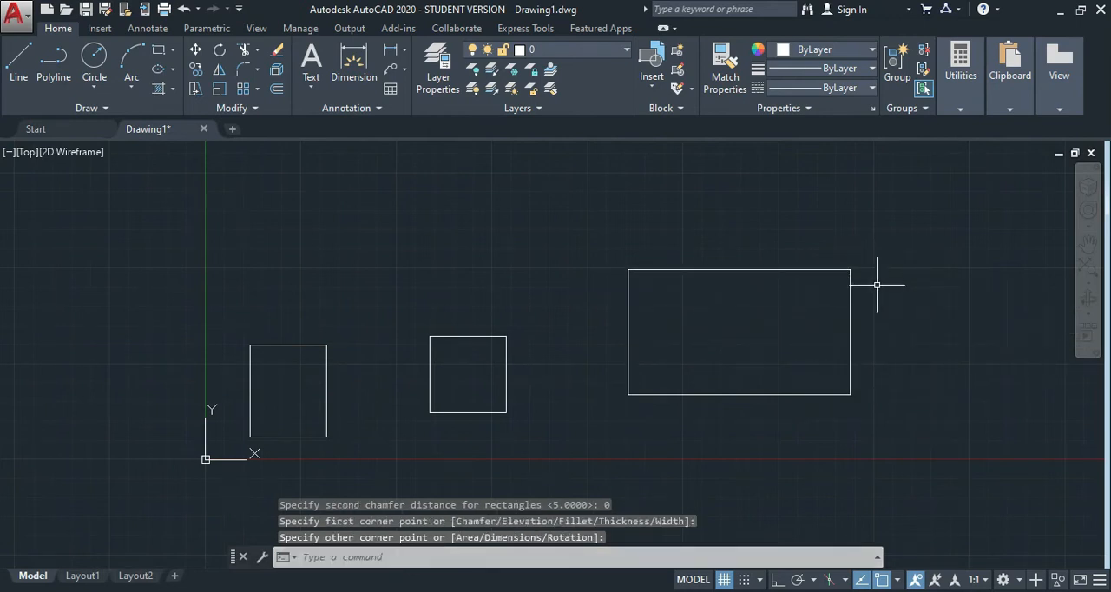
{"action": "mouse_move", "coordinate": [851, 281]}
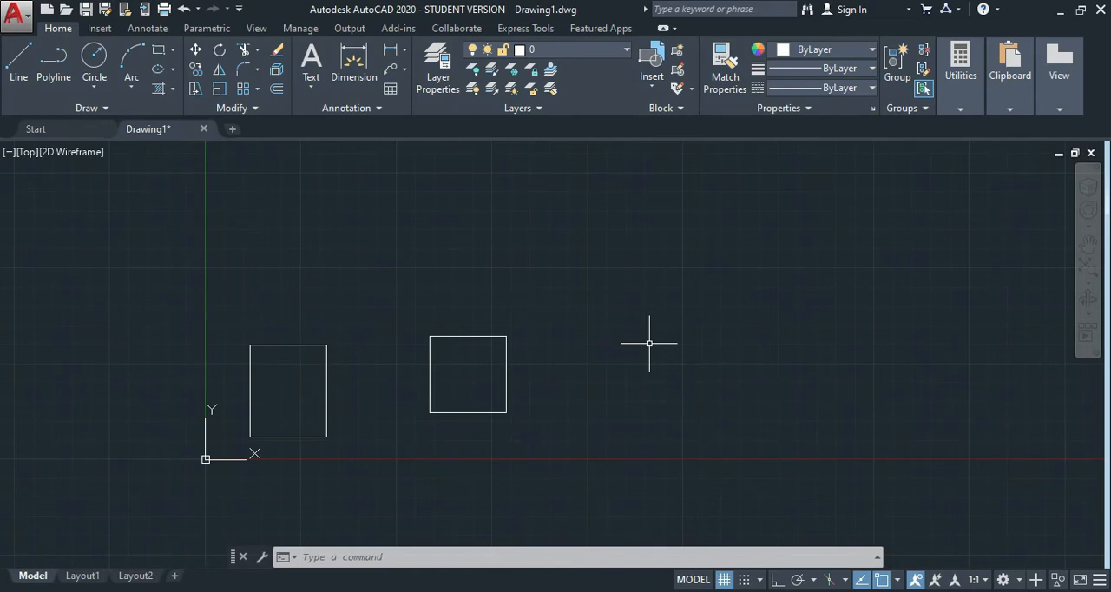
Draw a freehand rectangle with a fillet radius of 5 to the right of the two existing rectangles.
{"action": "type", "text": "rec"}
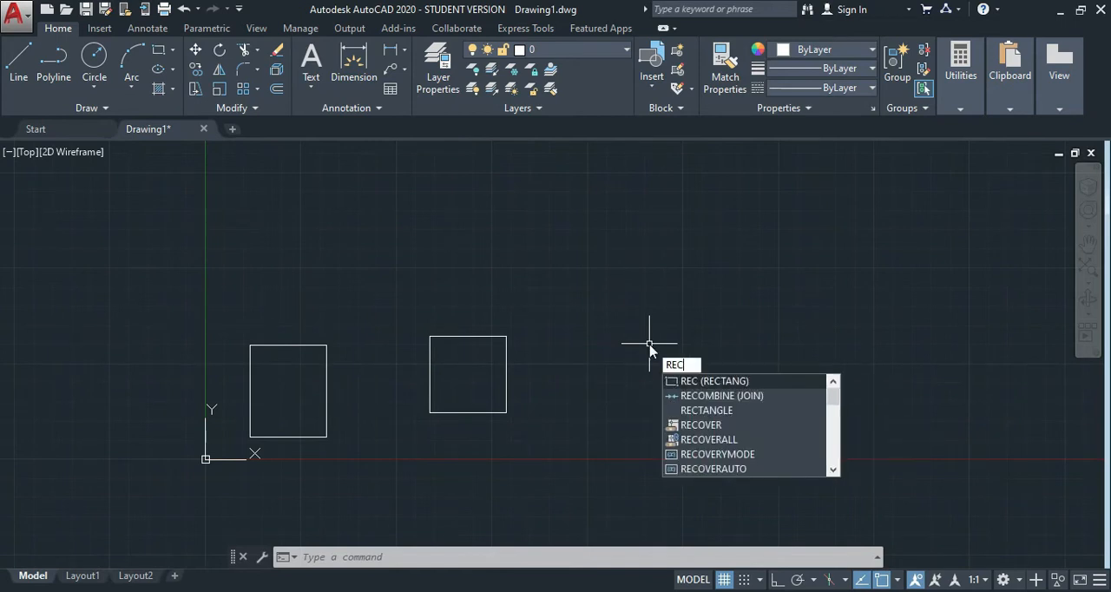
{"action": "key", "text": "Return"}
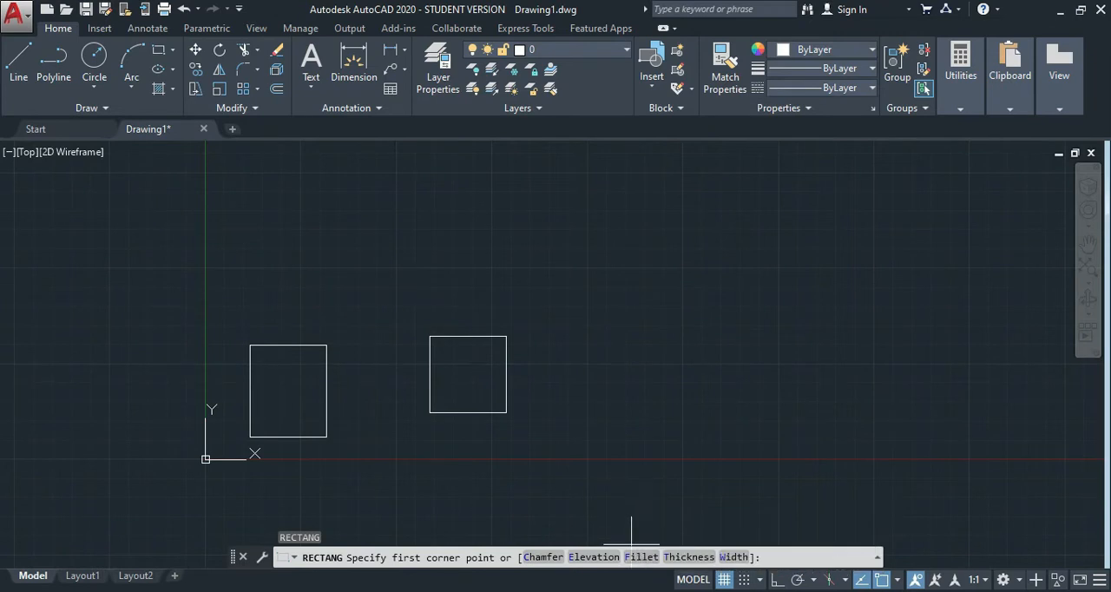
{"action": "type", "text": "f"}
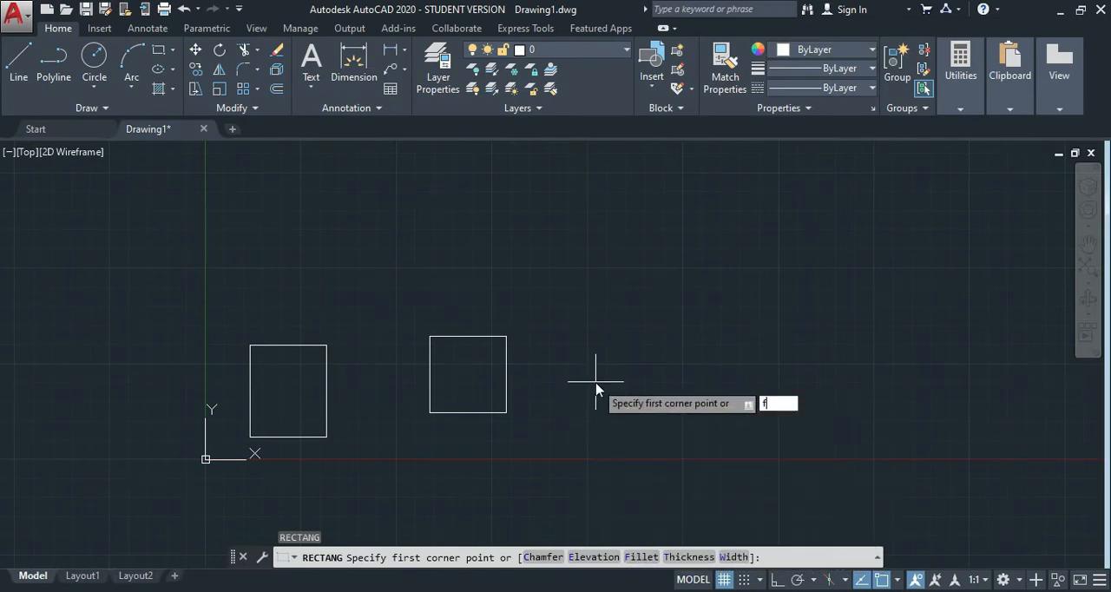
{"action": "key", "text": "Return"}
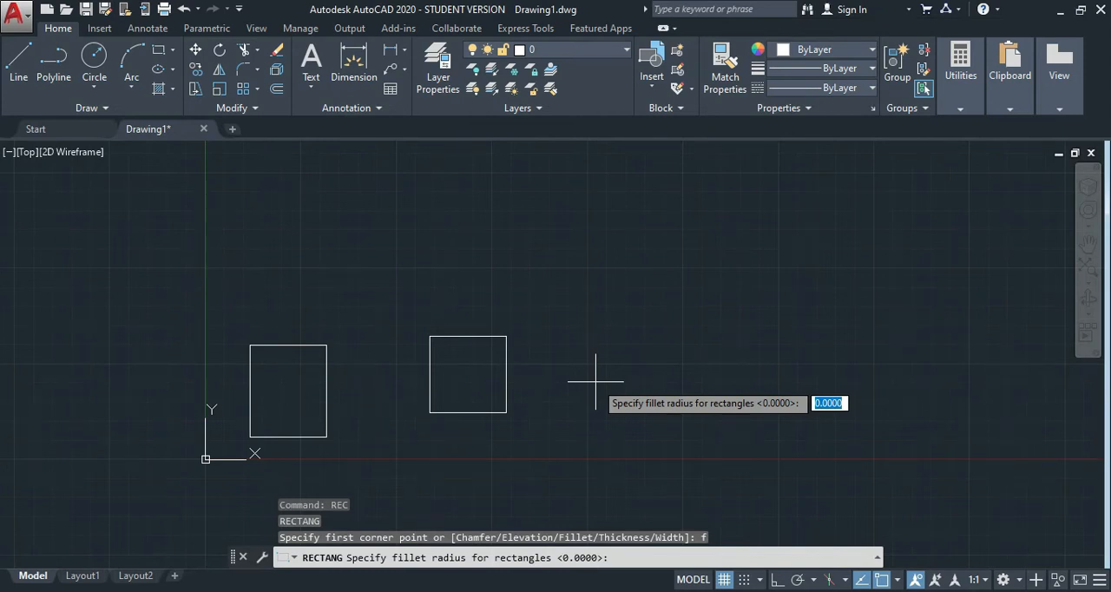
{"action": "type", "text": "5"}
{"action": "key", "text": "Return"}
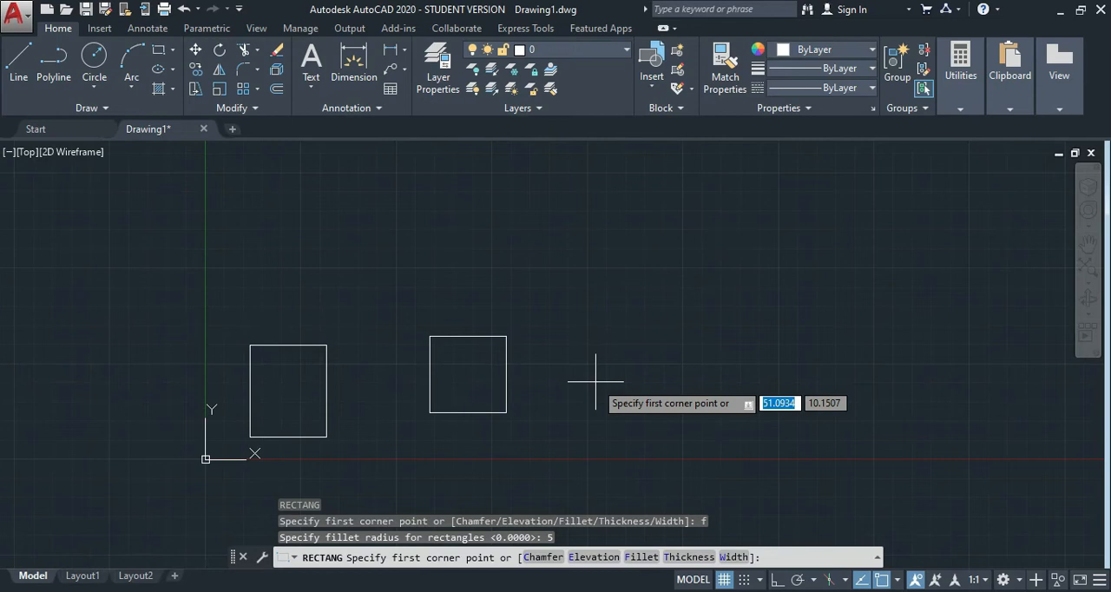
{"action": "left_click", "coordinate": [601, 404]}
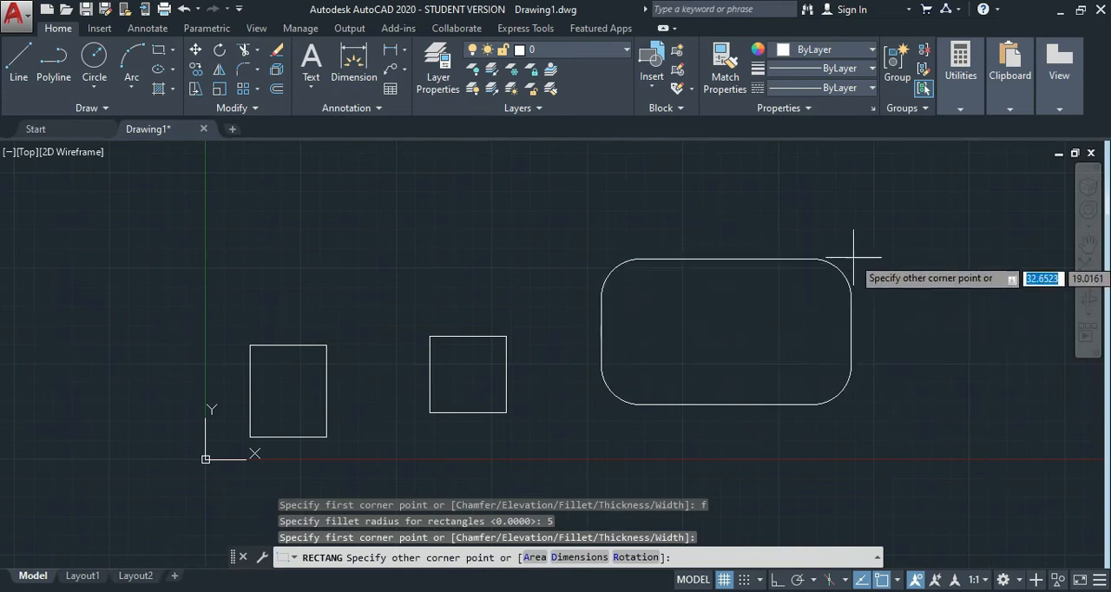
{"action": "left_click", "coordinate": [878, 223]}
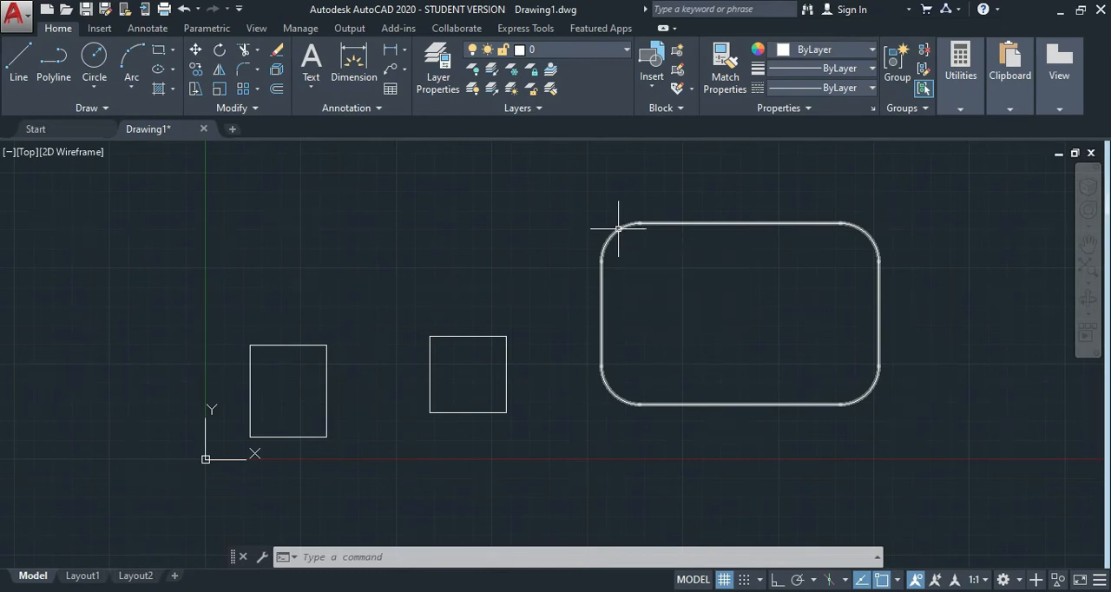
Delete the rectangle with filleted corners from the drawing.
{"action": "mouse_move", "coordinate": [557, 190]}
{"action": "left_mouse_down"}
{"action": "mouse_move", "coordinate": [640, 231]}
{"action": "mouse_move", "coordinate": [695, 286]}
{"action": "left_mouse_up"}
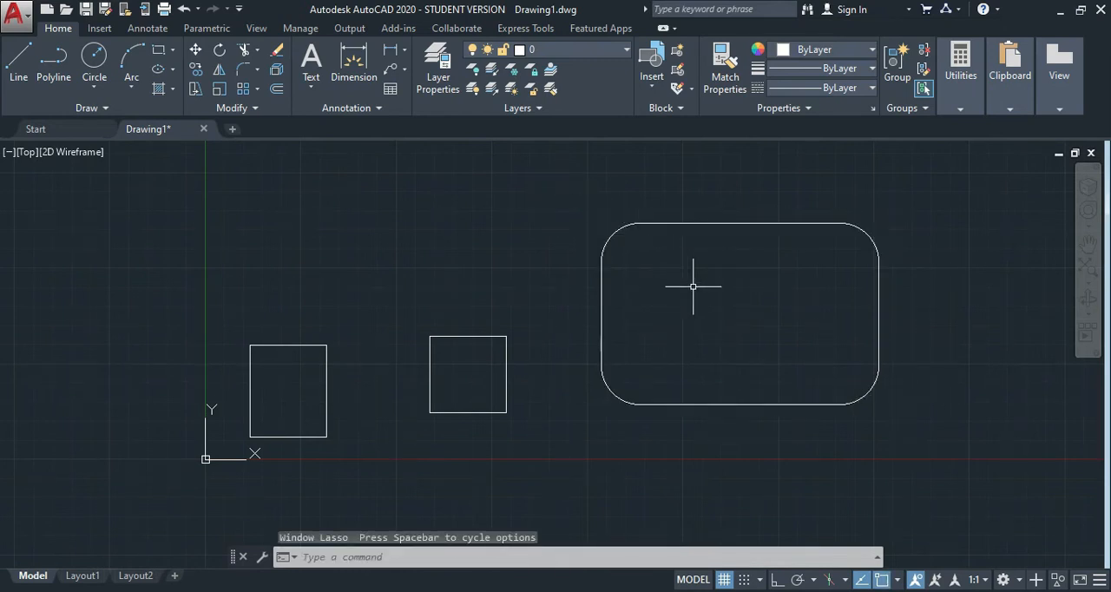
{"action": "left_click", "coordinate": [952, 213]}
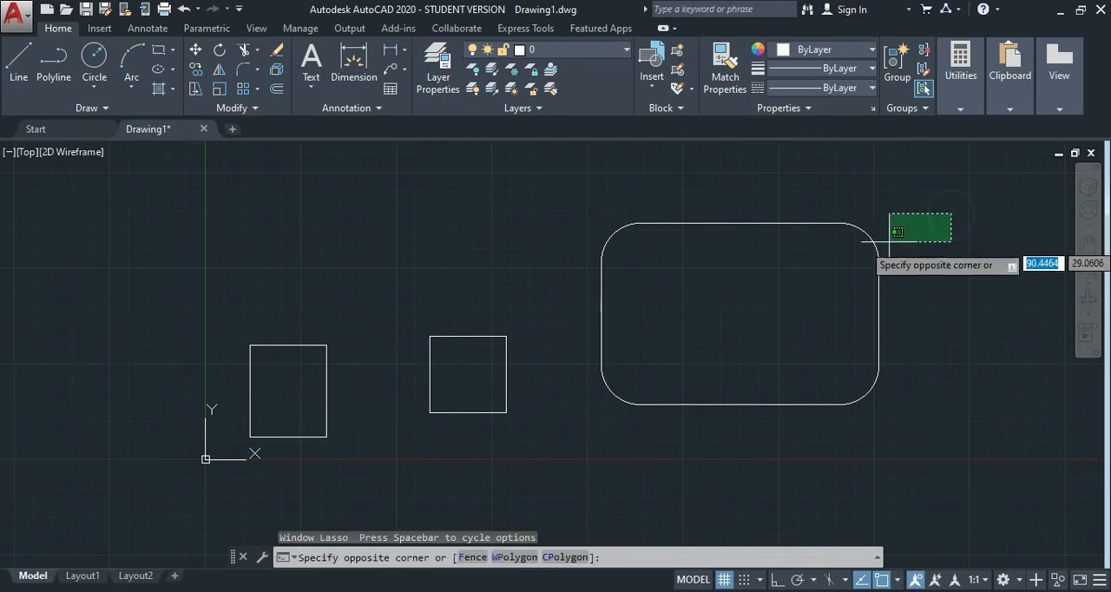
{"action": "left_click", "coordinate": [565, 419]}
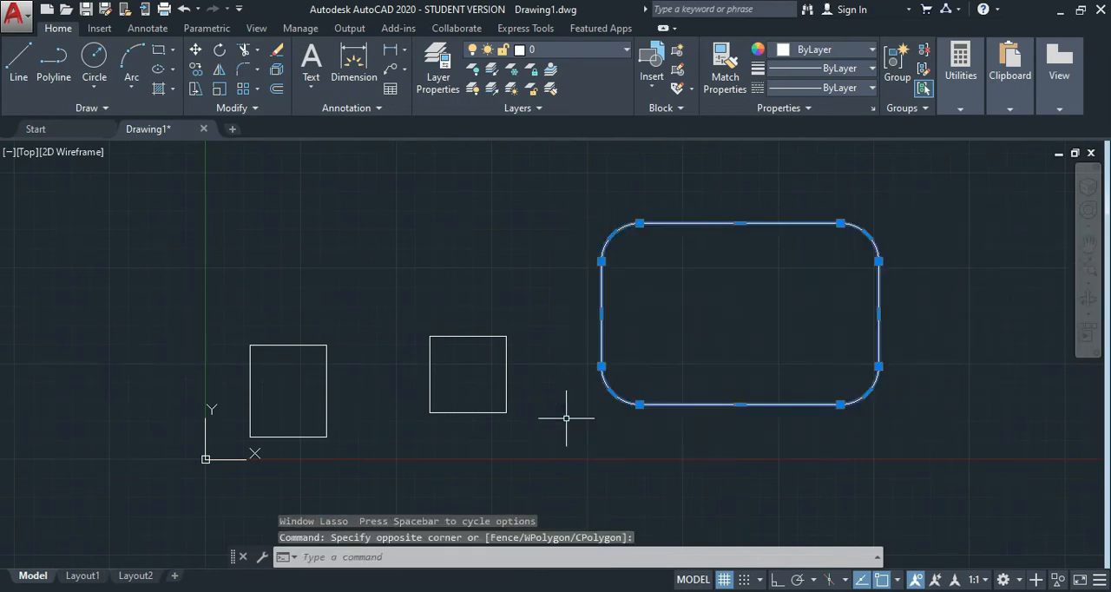
{"action": "key", "text": "Delete"}
Draw a filleted rectangle about 38.5 by 20.1 units at elevation 10, to the right of the two existing rectangles.
{"action": "type", "text": "re"}
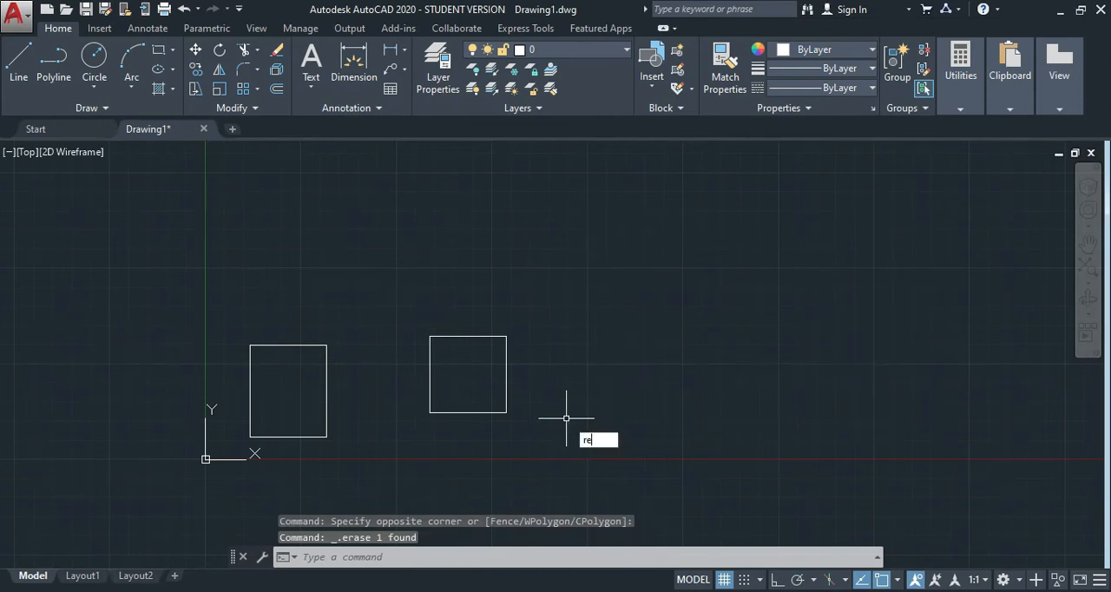
{"action": "key", "text": "Return"}
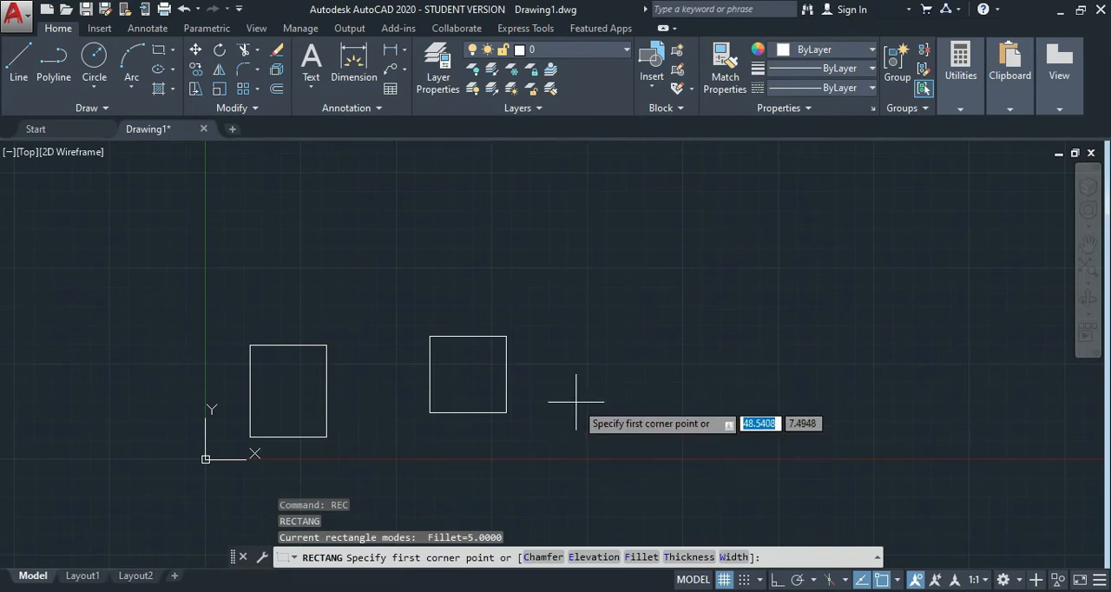
{"action": "type", "text": "e"}
{"action": "key", "text": "Return"}
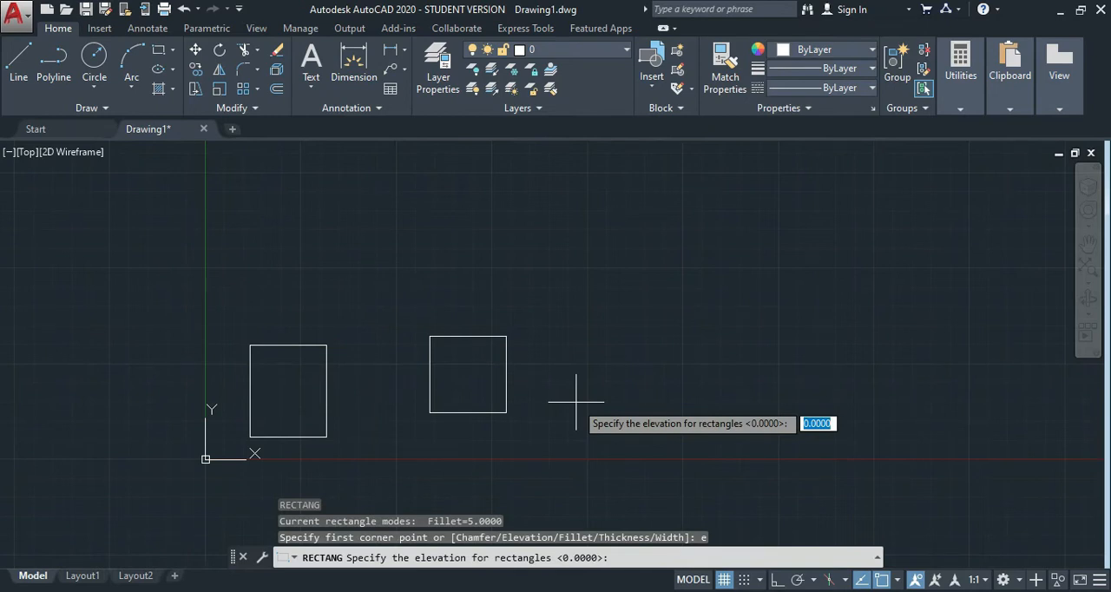
{"action": "type", "text": "10"}
{"action": "key", "text": "Return"}
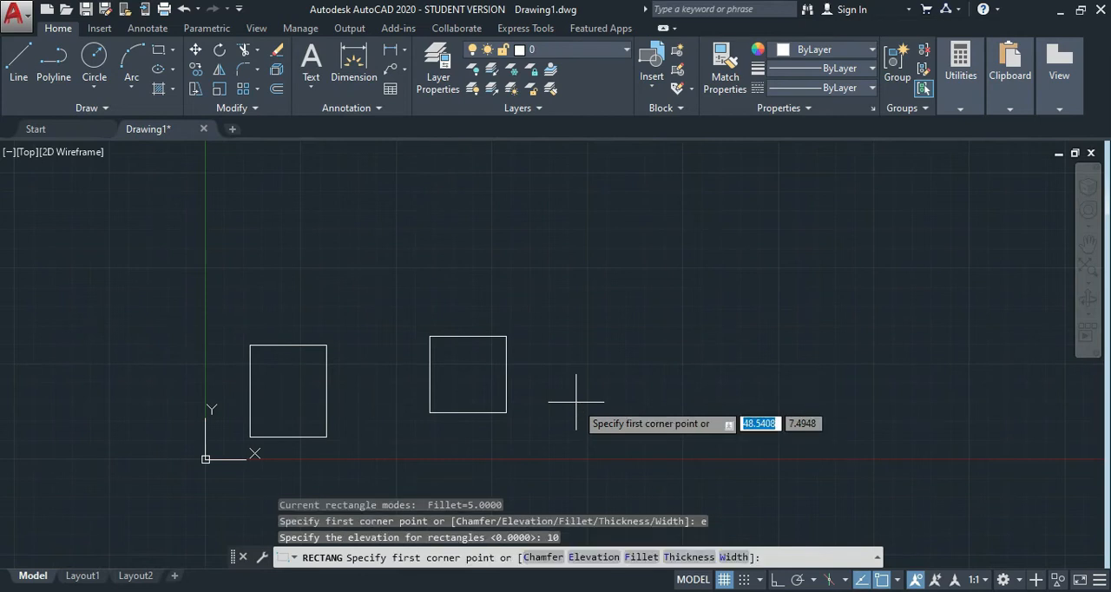
{"action": "left_click", "coordinate": [572, 383]}
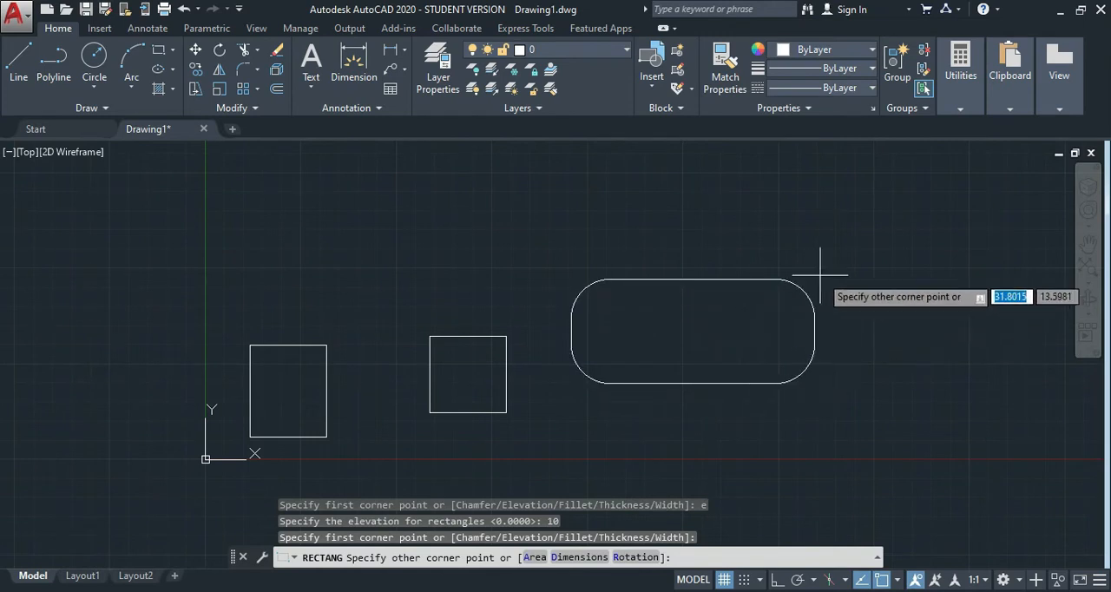
{"action": "left_click", "coordinate": [866, 230]}
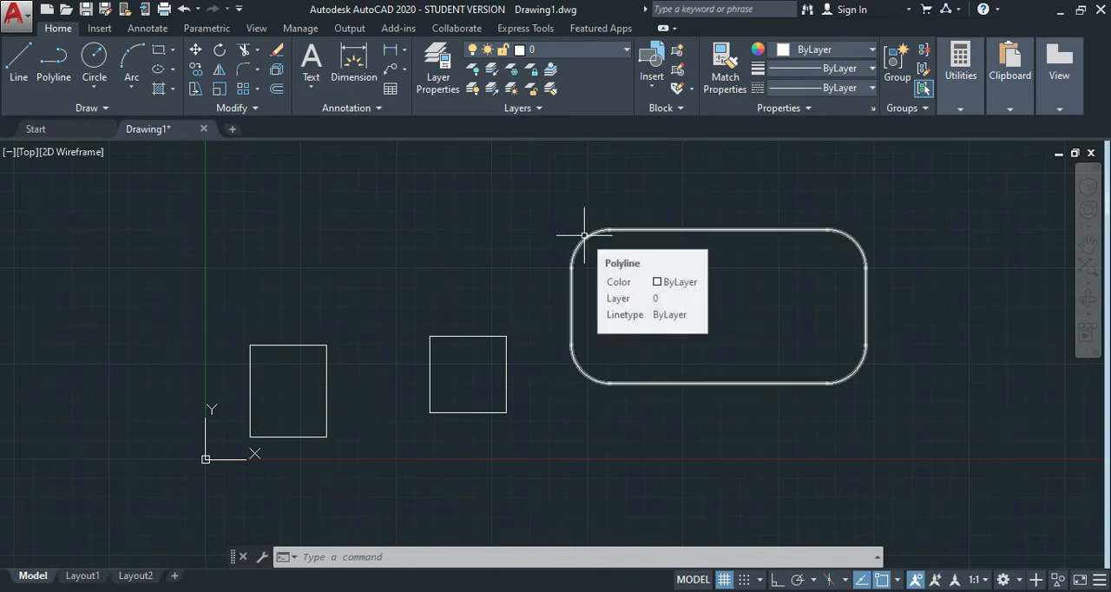
Select the filleted rectangle and the square beside it to compare them in plan, and clear the selection.
{"action": "key", "text": "Escape"}
{"action": "key", "text": "Escape"}
{"action": "key", "text": "Escape"}
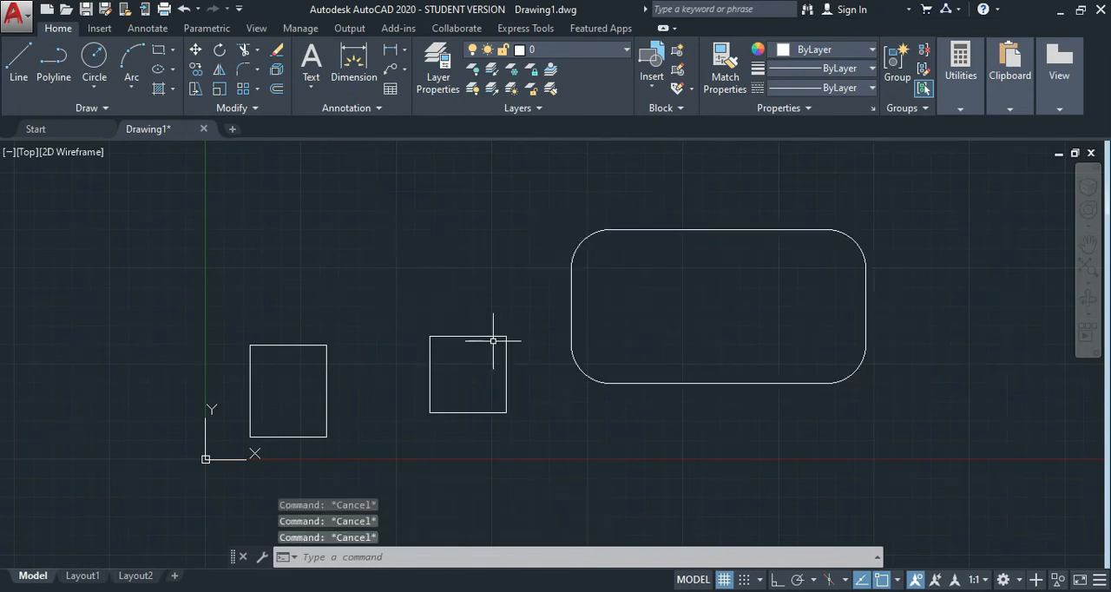
{"action": "left_click", "coordinate": [602, 231]}
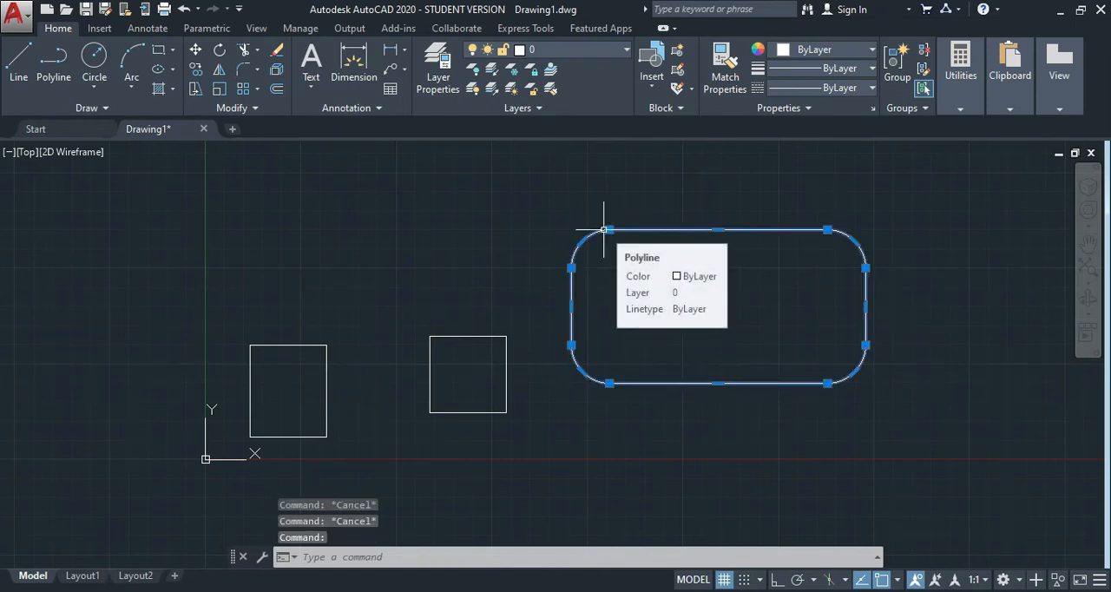
{"action": "left_click", "coordinate": [461, 336]}
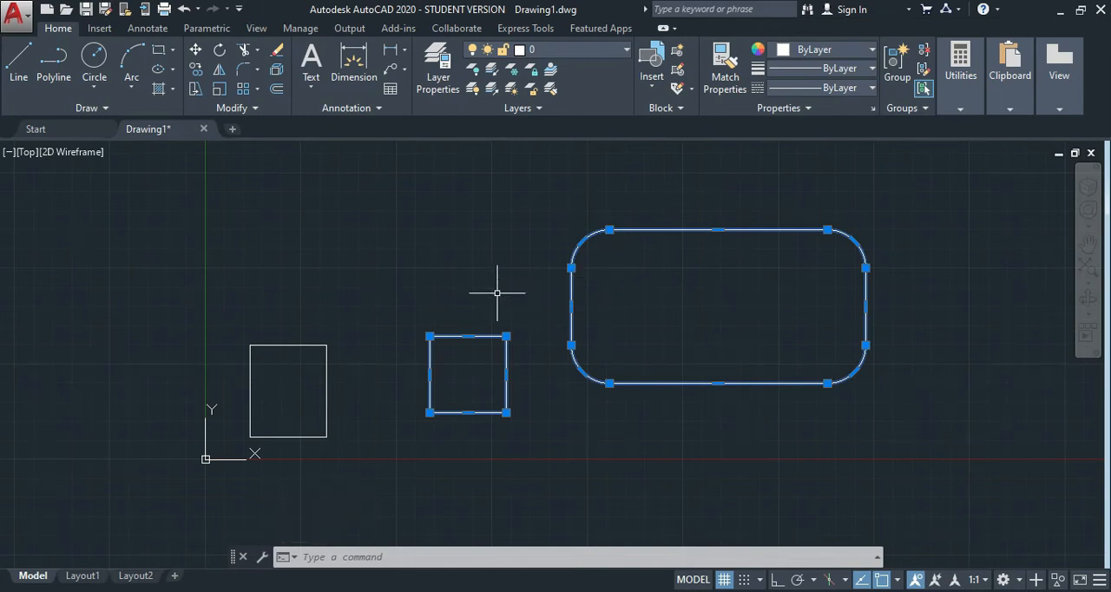
{"action": "key", "text": "Escape"}
{"action": "key", "text": "Escape"}
{"action": "key", "text": "Escape"}
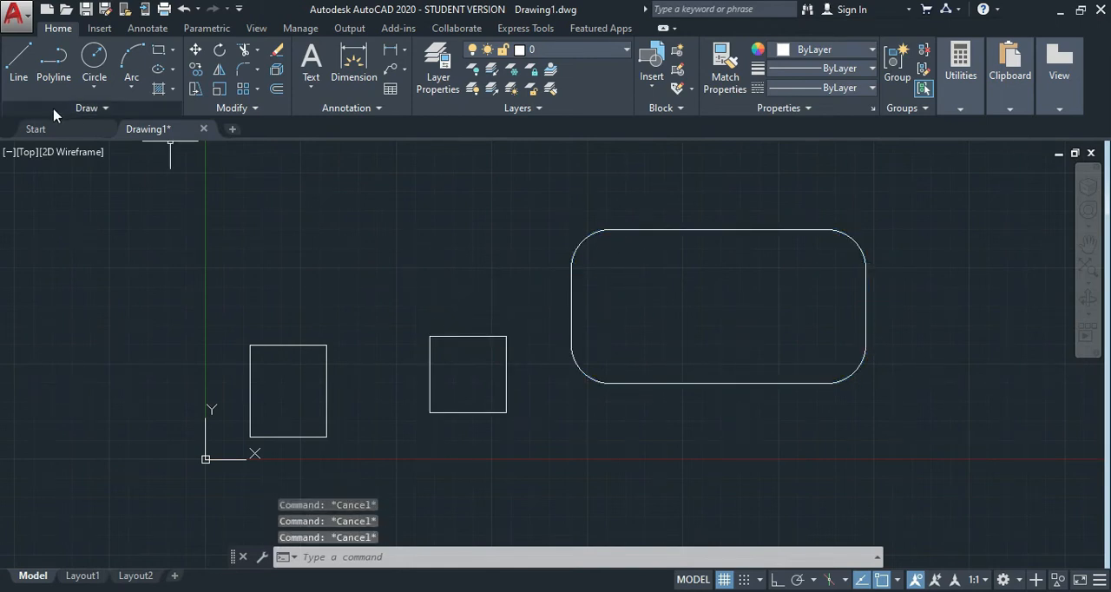
Compare the elevation of the filleted rectangle with the two sharp-cornered ones in the Left view, and return to the Top view.
{"action": "left_click", "coordinate": [26, 153]}
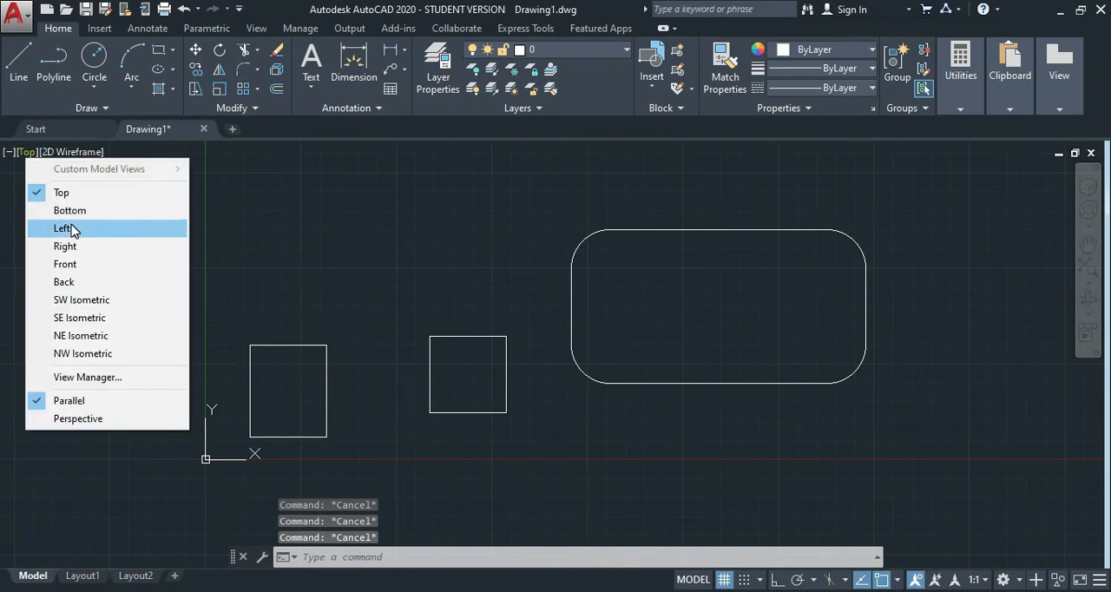
{"action": "left_click", "coordinate": [45, 221]}
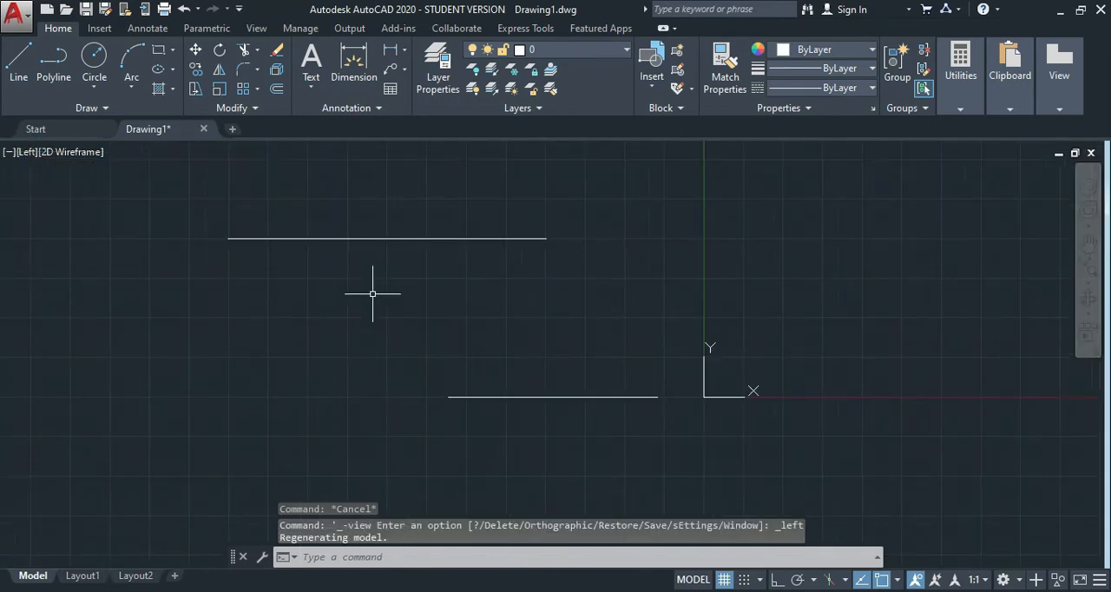
{"action": "left_click", "coordinate": [504, 397]}
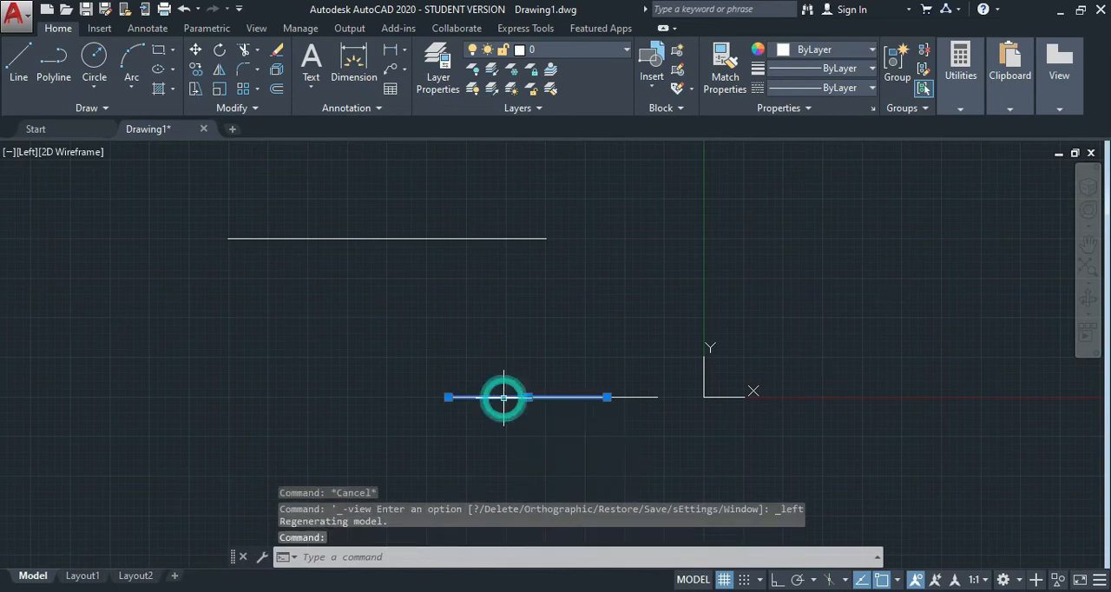
{"action": "left_click", "coordinate": [624, 397]}
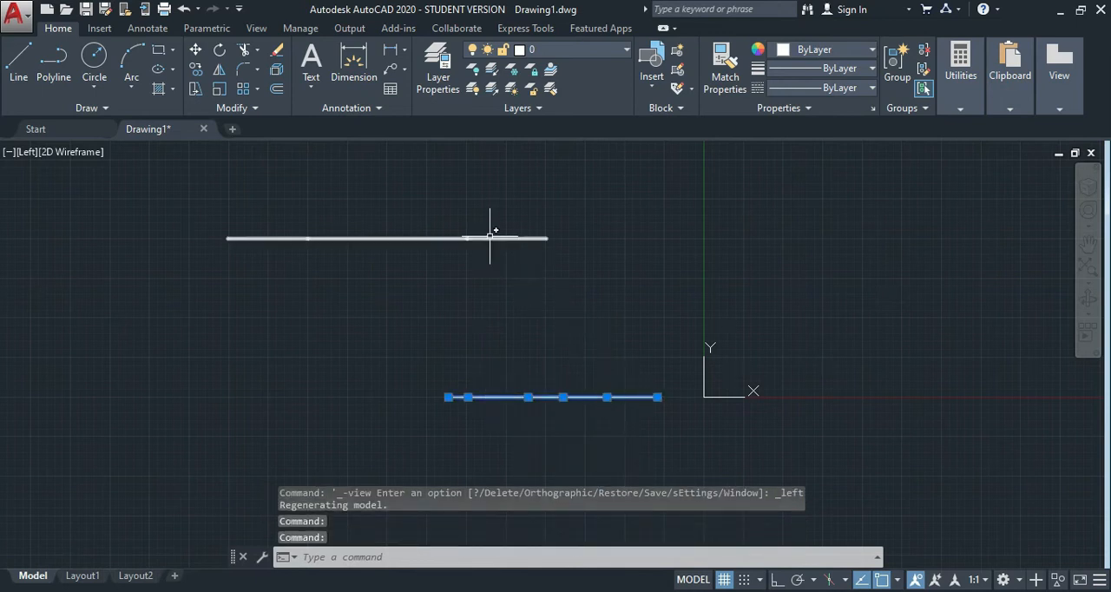
{"action": "mouse_move", "coordinate": [489, 237]}
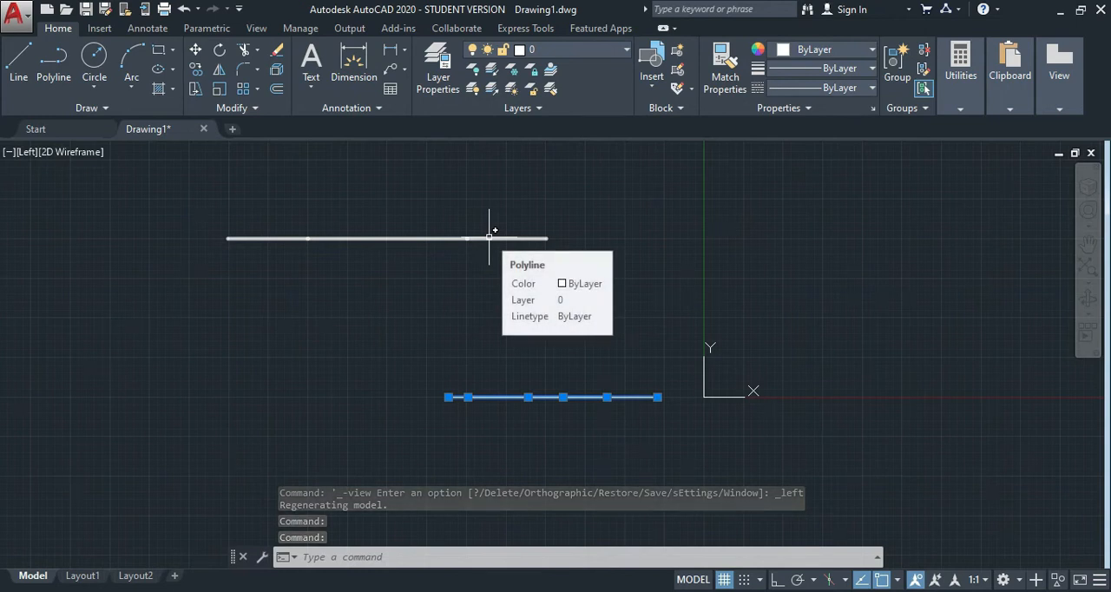
{"action": "left_click", "coordinate": [489, 237]}
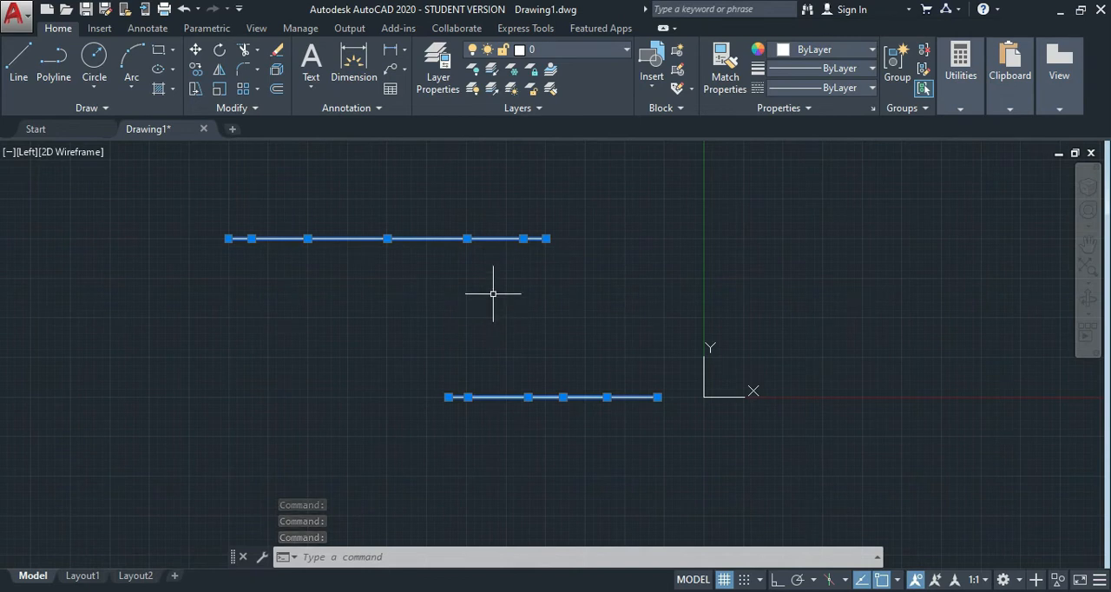
{"action": "key", "text": "Escape"}
{"action": "key", "text": "Escape"}
{"action": "key", "text": "Escape"}
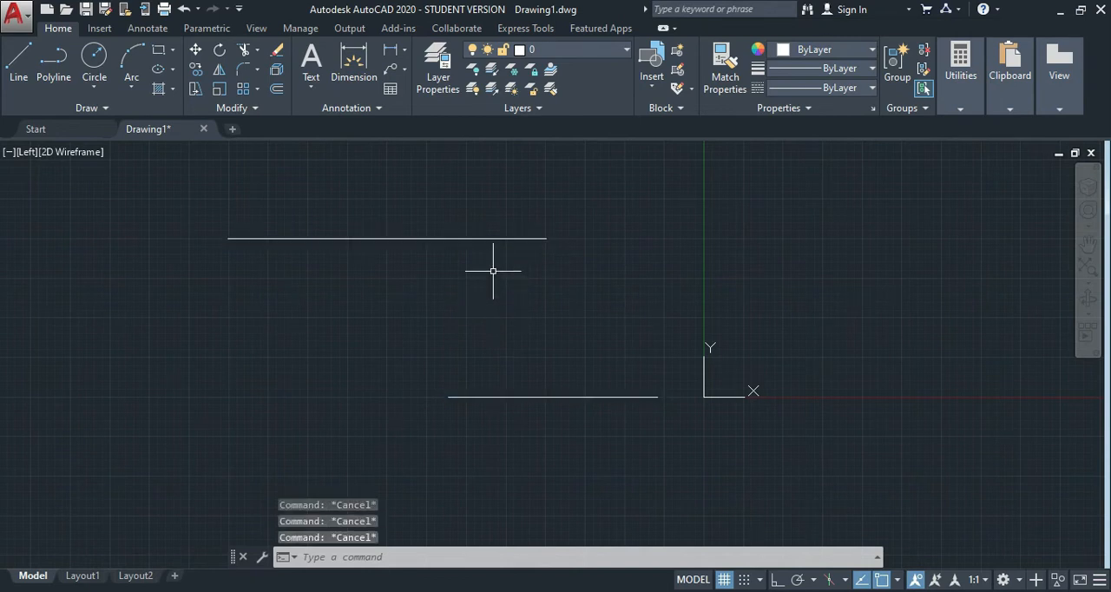
{"action": "left_click", "coordinate": [27, 152]}
{"action": "left_click", "coordinate": [59, 195]}
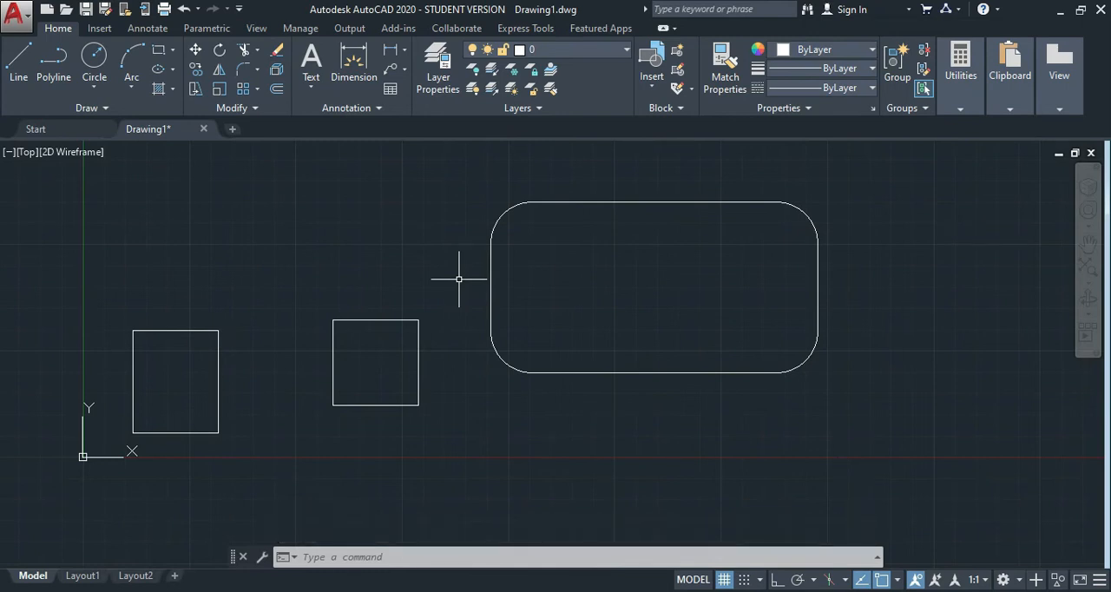
Reset the Rectangle command's fillet radius to 0 without drawing a rectangle.
{"action": "type", "text": "rec"}
{"action": "key", "text": "Return"}
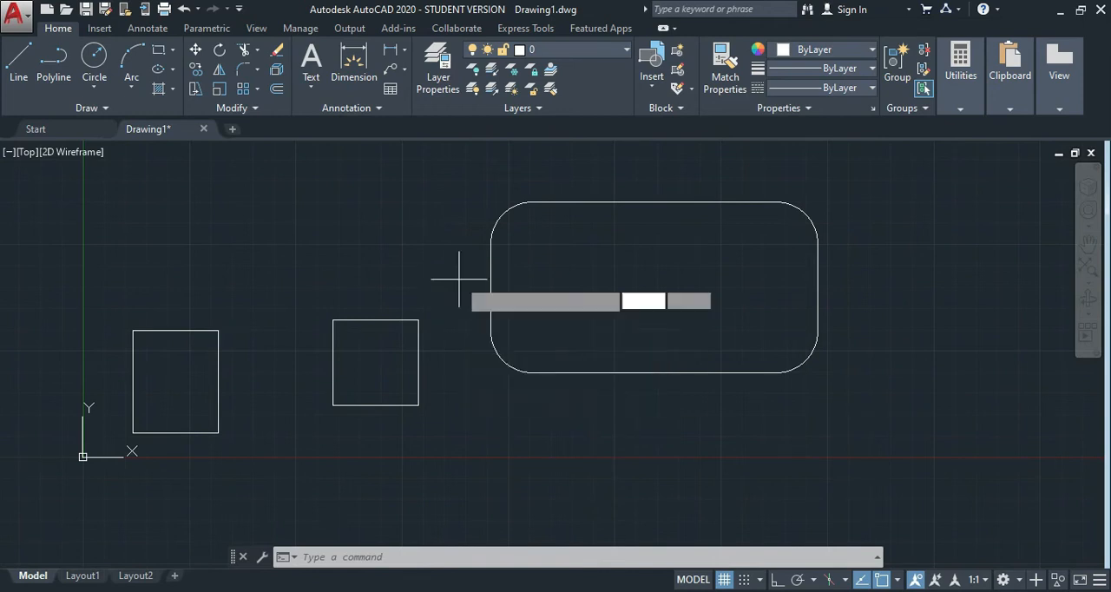
{"action": "type", "text": "f"}
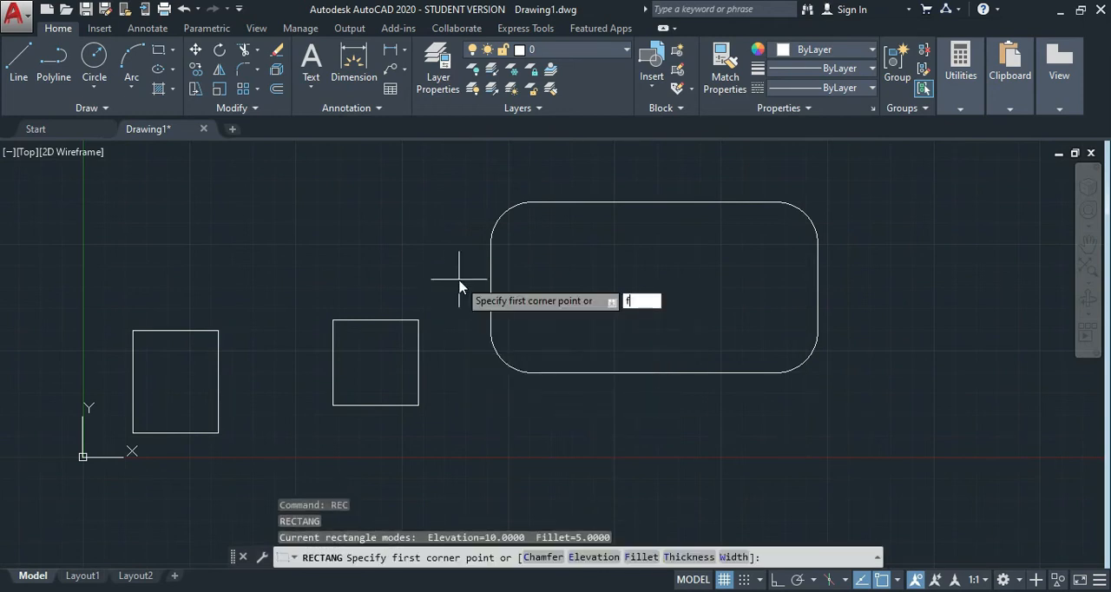
{"action": "key", "text": "Return"}
{"action": "type", "text": "0"}
{"action": "key", "text": "Return"}
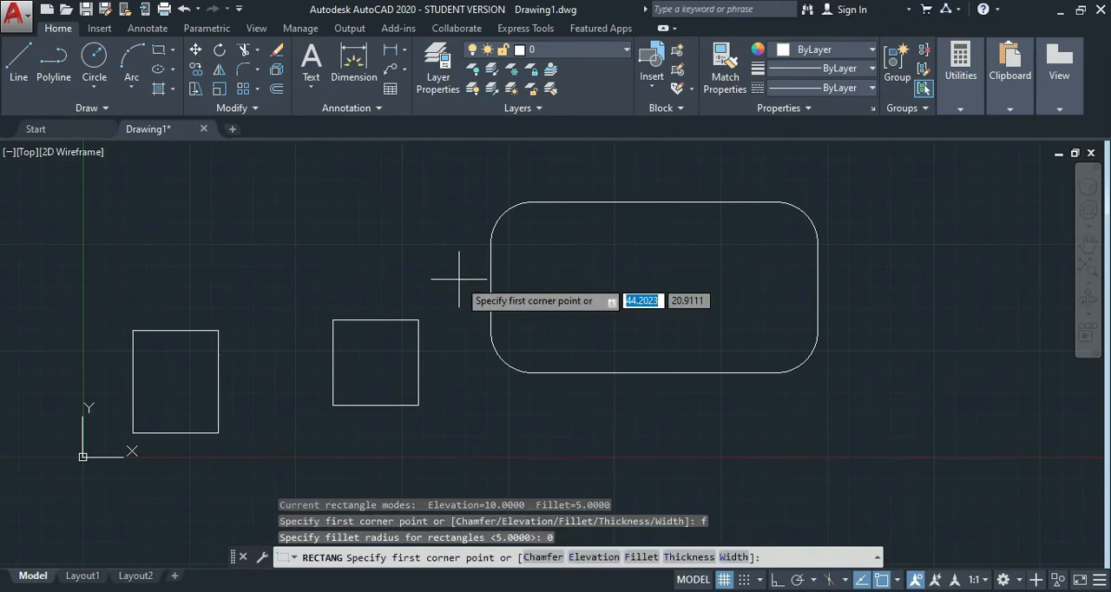
{"action": "key", "text": "Return"}
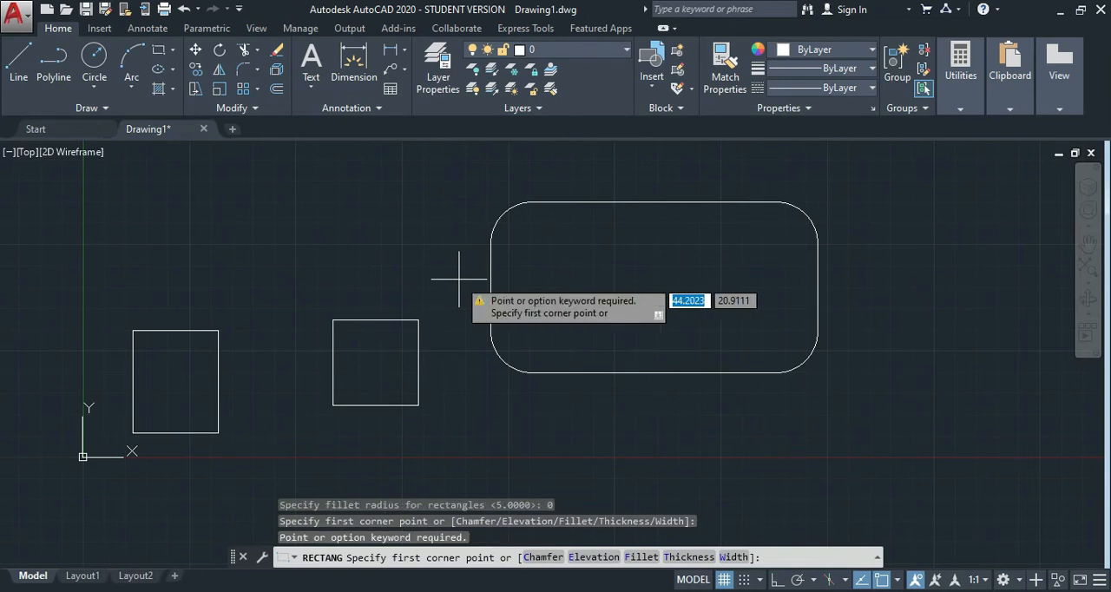
{"action": "key", "text": "Escape"}
{"action": "key", "text": "Escape"}
{"action": "key", "text": "Escape"}
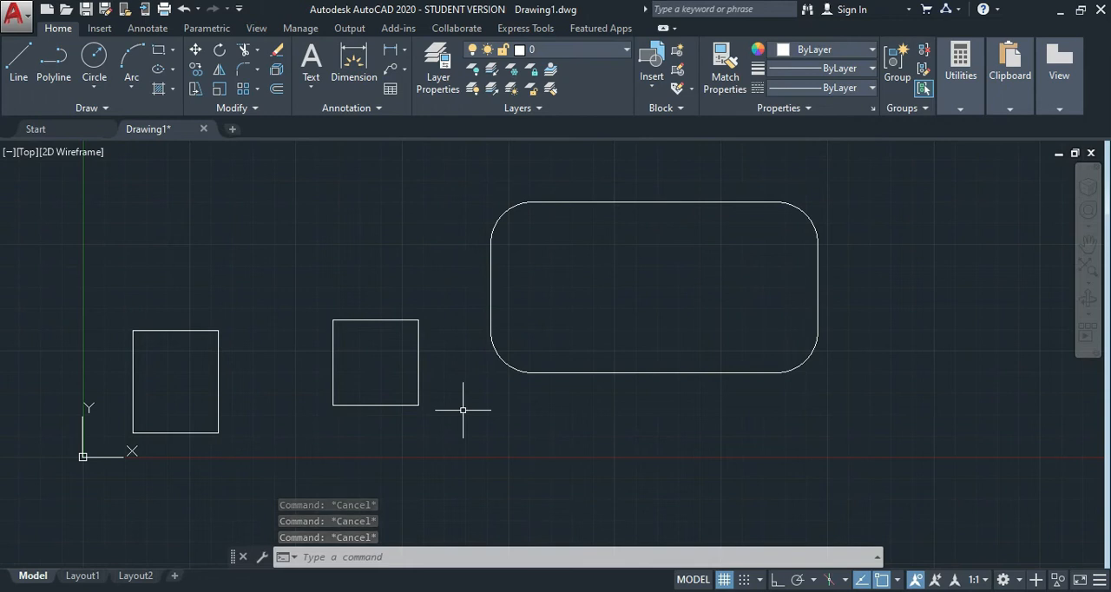
Set the rectangle elevation to 0 and draw a sharp-cornered rectangle about 19 by 5 units below the filleted rectangle.
{"action": "type", "text": "re"}
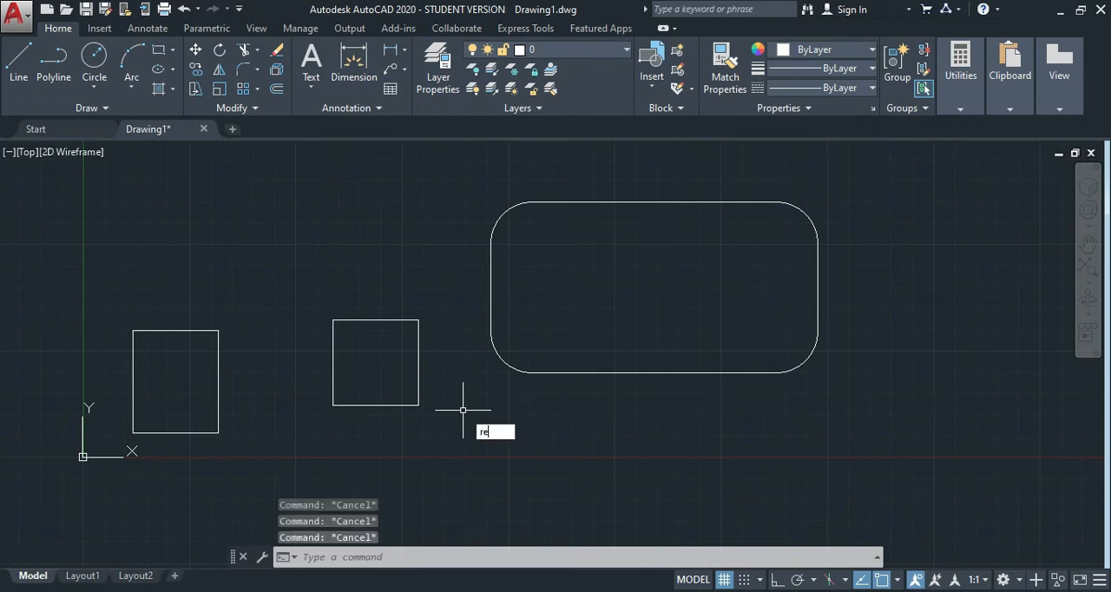
{"action": "key", "text": "Return"}
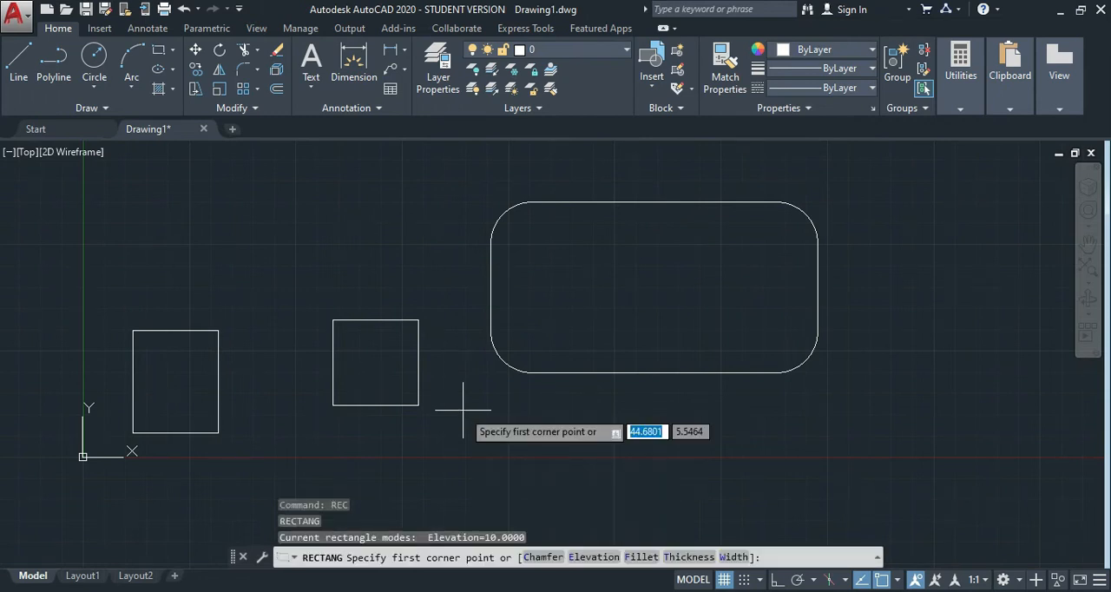
{"action": "type", "text": "e"}
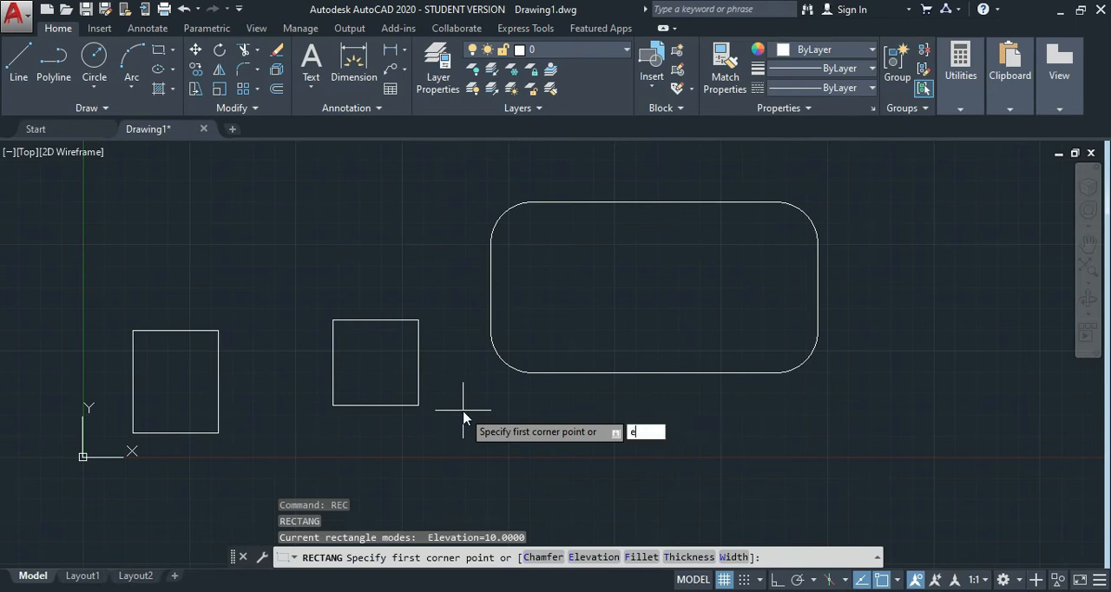
{"action": "key", "text": "Return"}
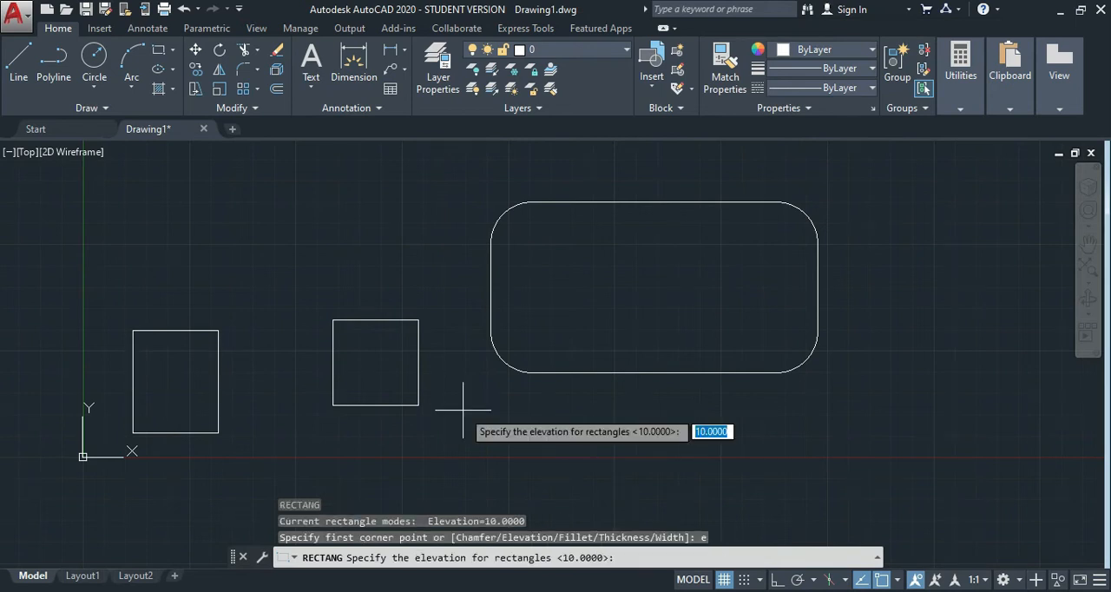
{"action": "type", "text": "0"}
{"action": "key", "text": "Return"}
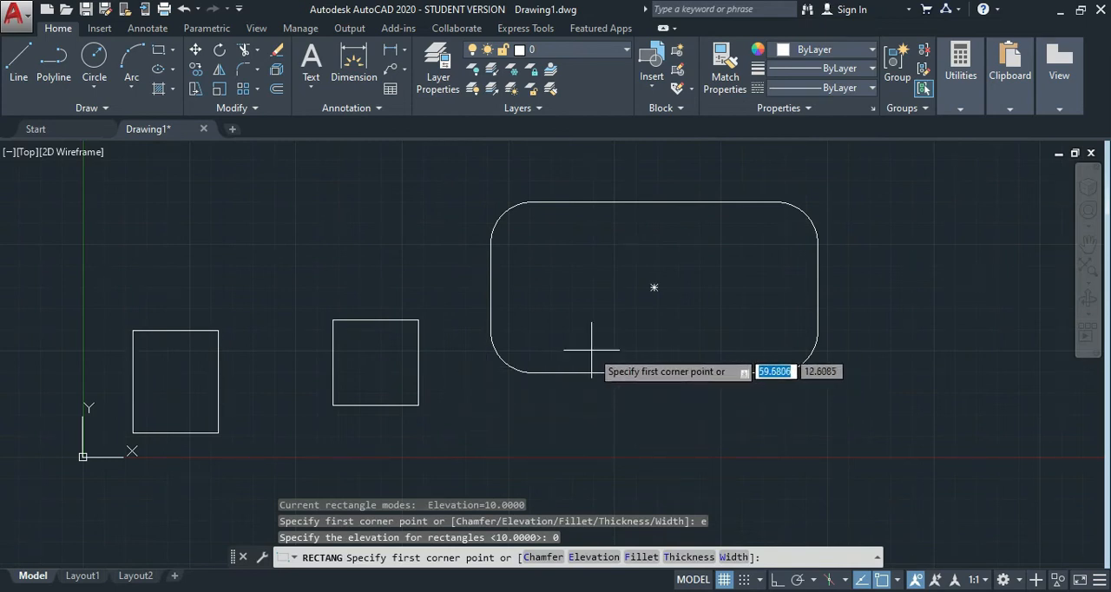
{"action": "left_click", "coordinate": [525, 414]}
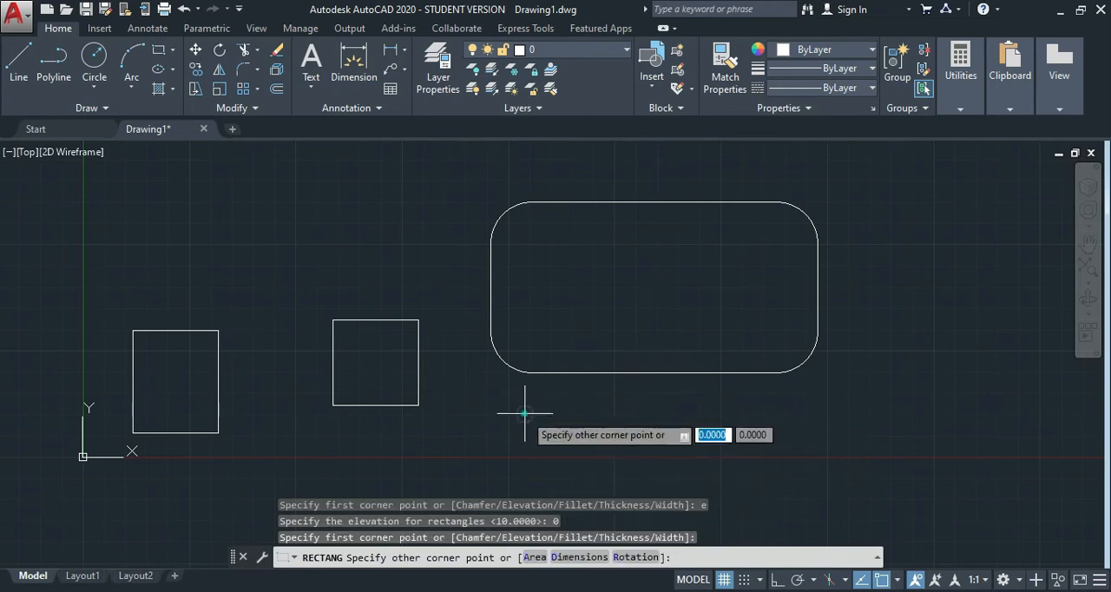
{"action": "left_click", "coordinate": [686, 455]}
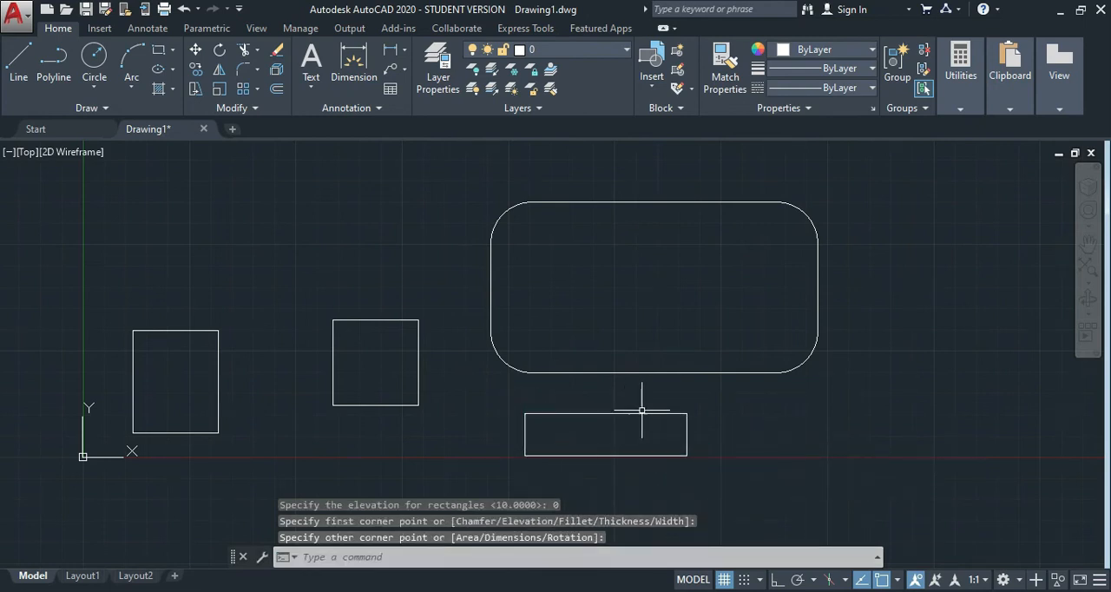
Examine the new rectangle's elevation in the Left view by selecting the rectangles lying along the X axis, and return to the Top view.
{"action": "left_click", "coordinate": [26, 152]}
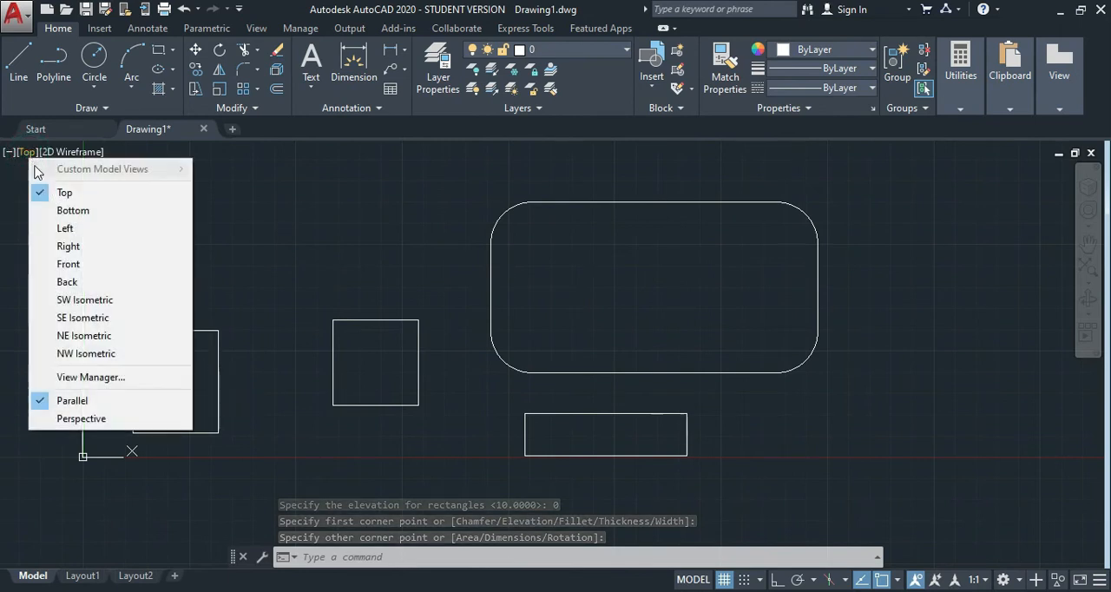
{"action": "left_click", "coordinate": [65, 228]}
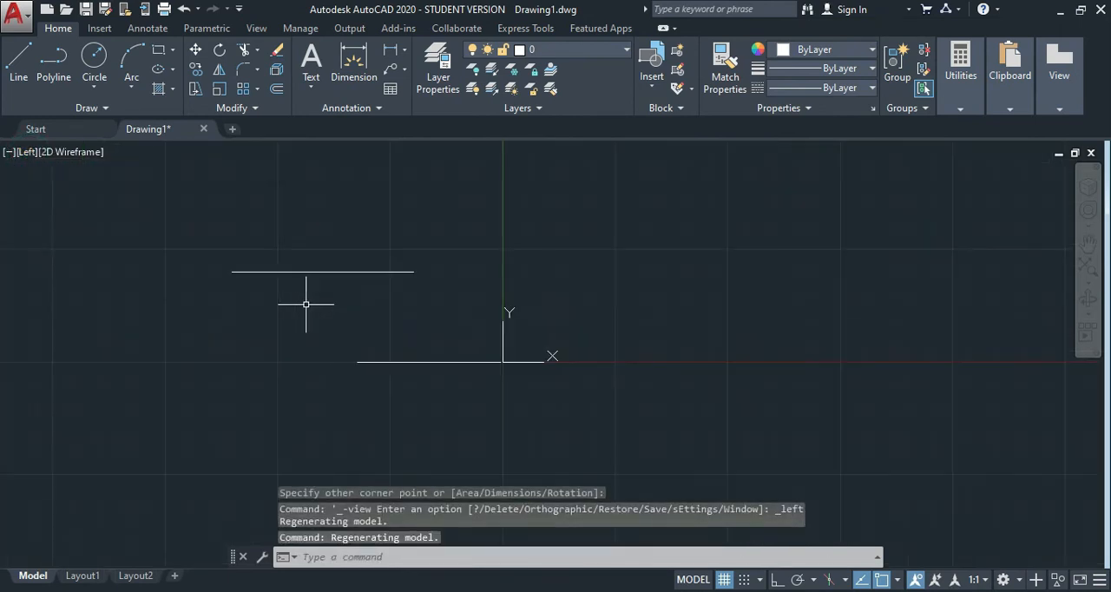
{"action": "left_click", "coordinate": [377, 368]}
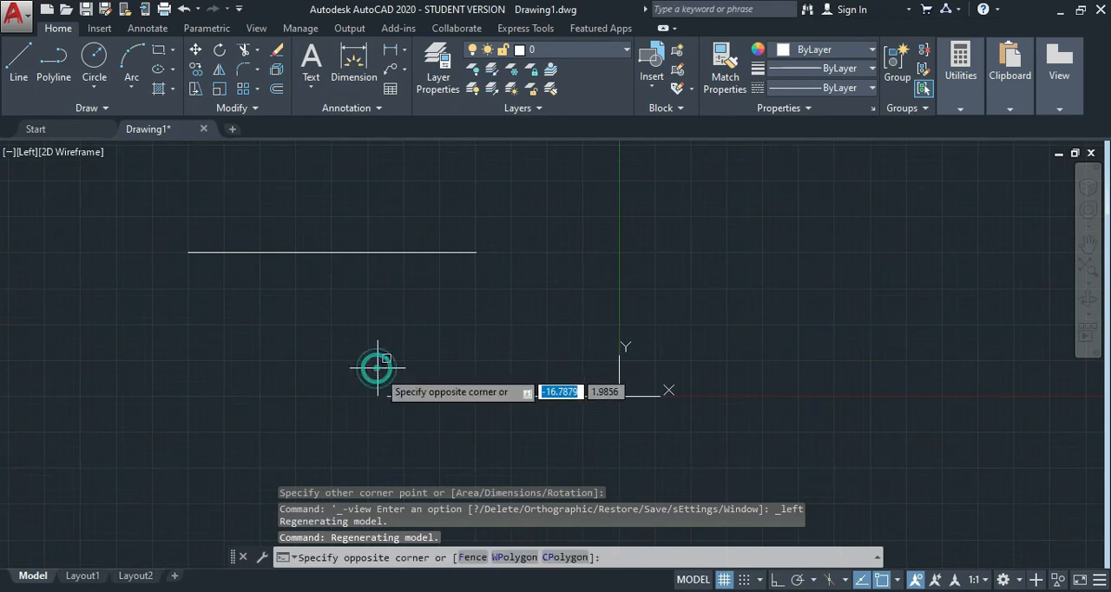
{"action": "left_click", "coordinate": [542, 439]}
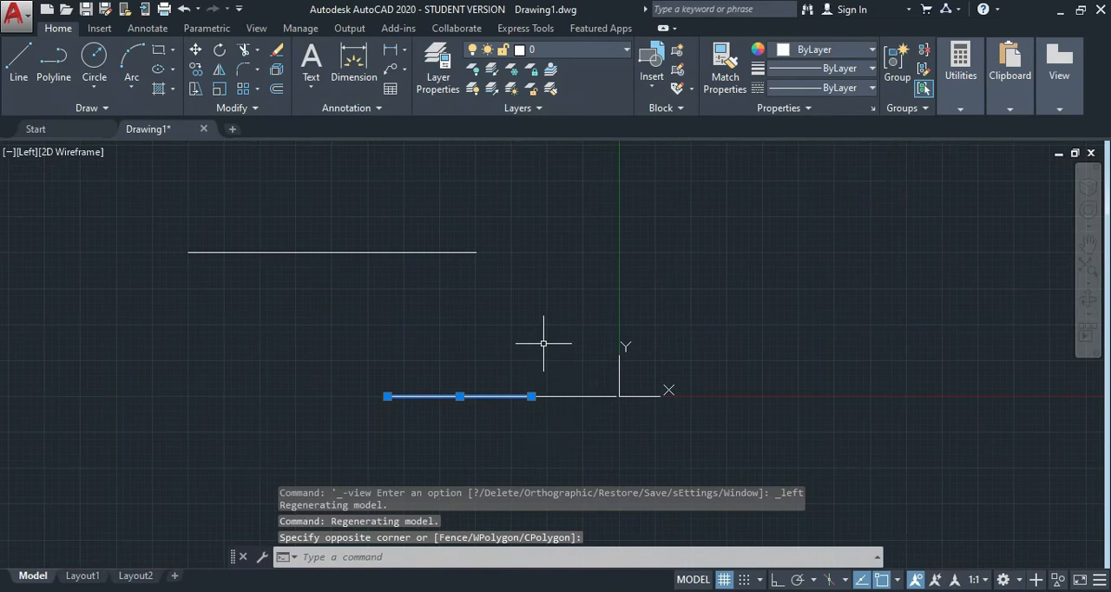
{"action": "left_click_drag", "start_coordinate": [544, 344], "coordinate": [578, 390]}
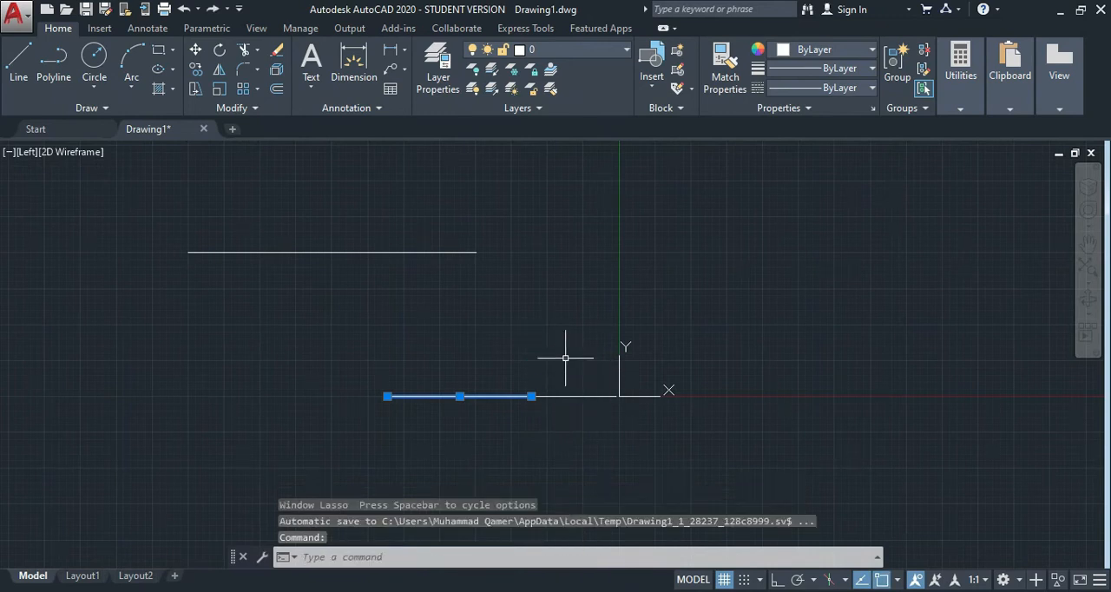
{"action": "left_click", "coordinate": [565, 359]}
{"action": "left_click", "coordinate": [665, 434]}
{"action": "left_click", "coordinate": [653, 423]}
{"action": "left_click", "coordinate": [587, 393]}
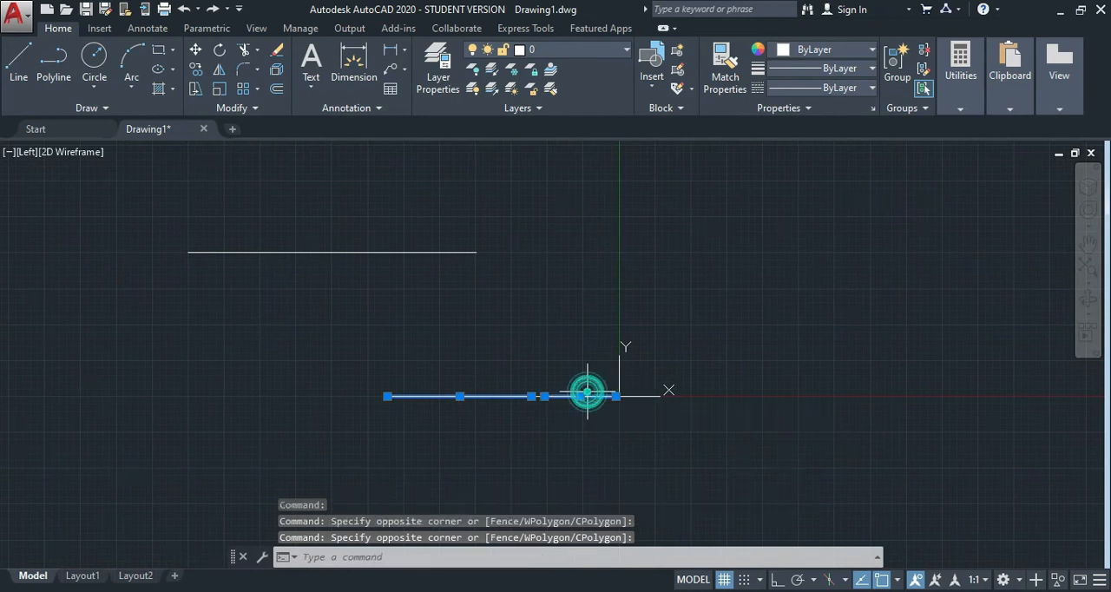
{"action": "scroll", "coordinate": [540, 396], "scroll_direction": "up", "scroll_amount": 2}
{"action": "scroll", "coordinate": [540, 396], "scroll_direction": "up", "scroll_amount": 3}
{"action": "left_click", "coordinate": [540, 396]}
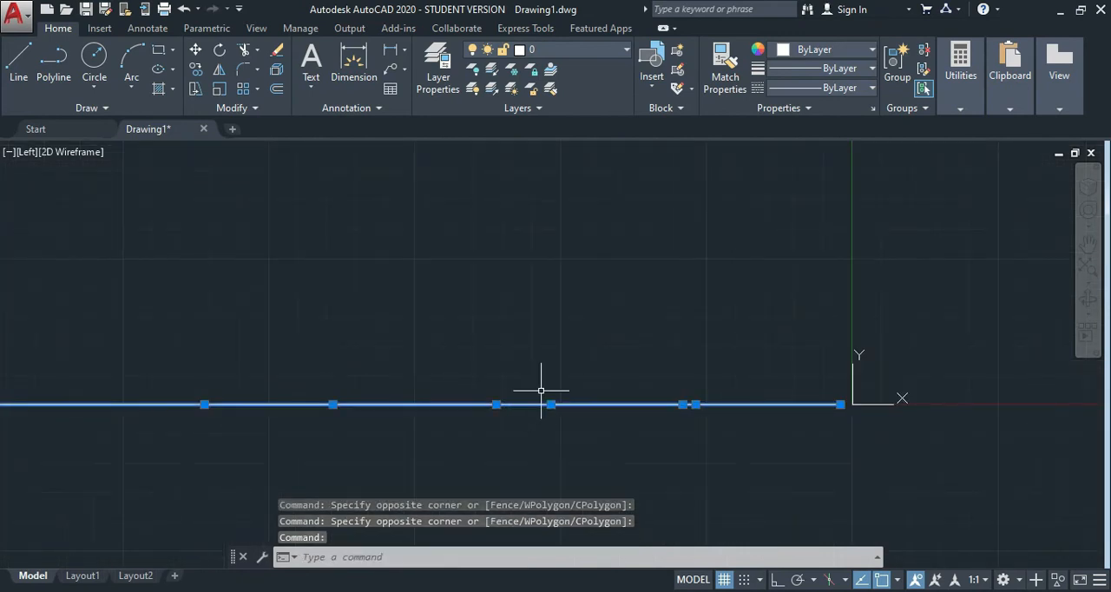
{"action": "scroll", "coordinate": [554, 362], "scroll_direction": "down", "scroll_amount": 6}
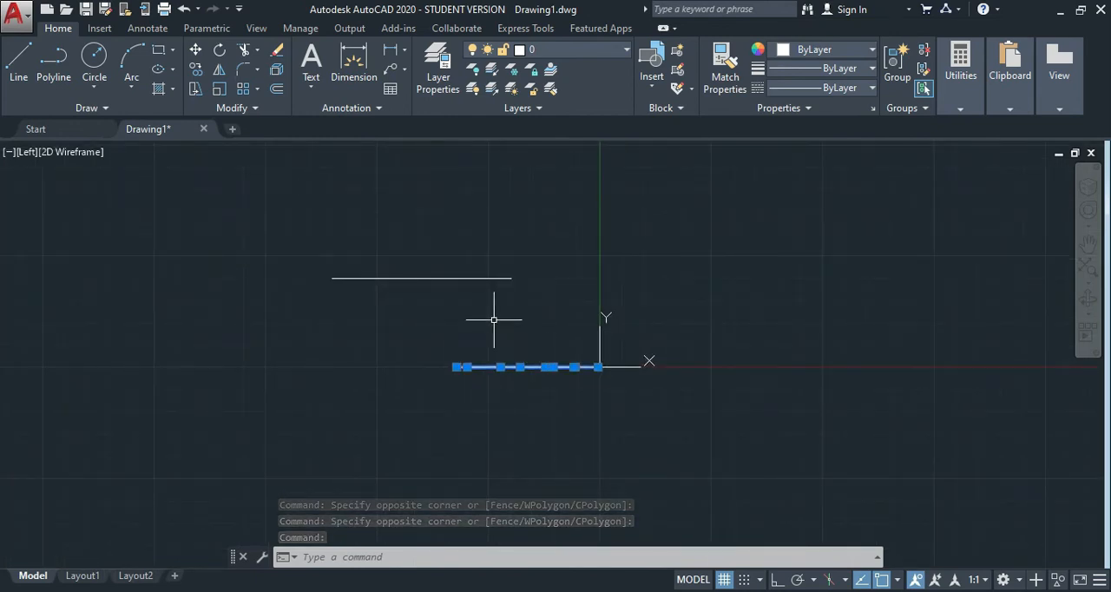
{"action": "left_click", "coordinate": [25, 152]}
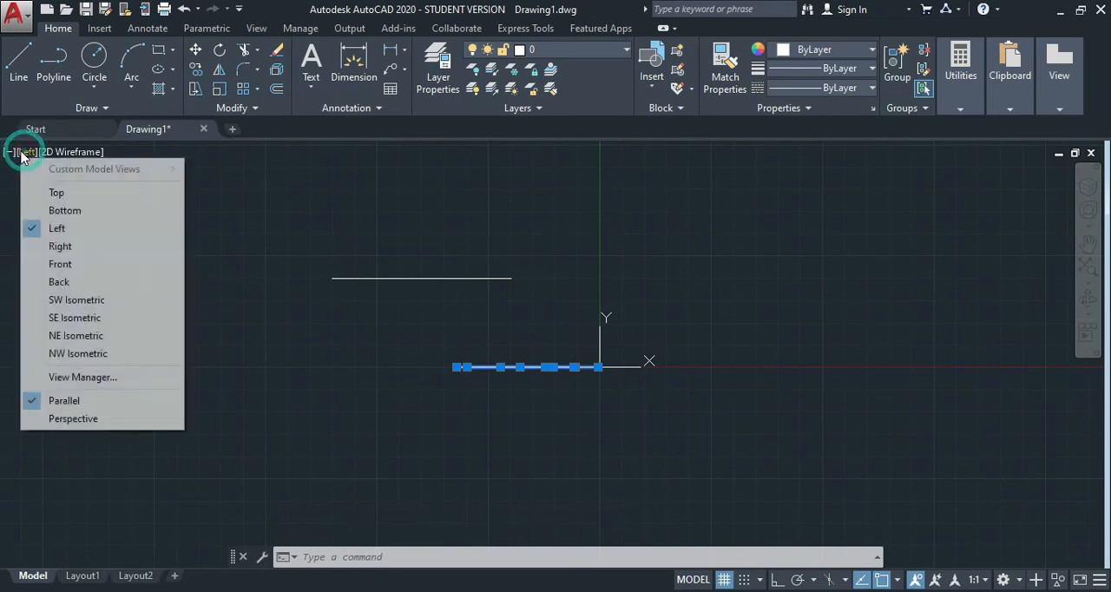
{"action": "left_click", "coordinate": [57, 193]}
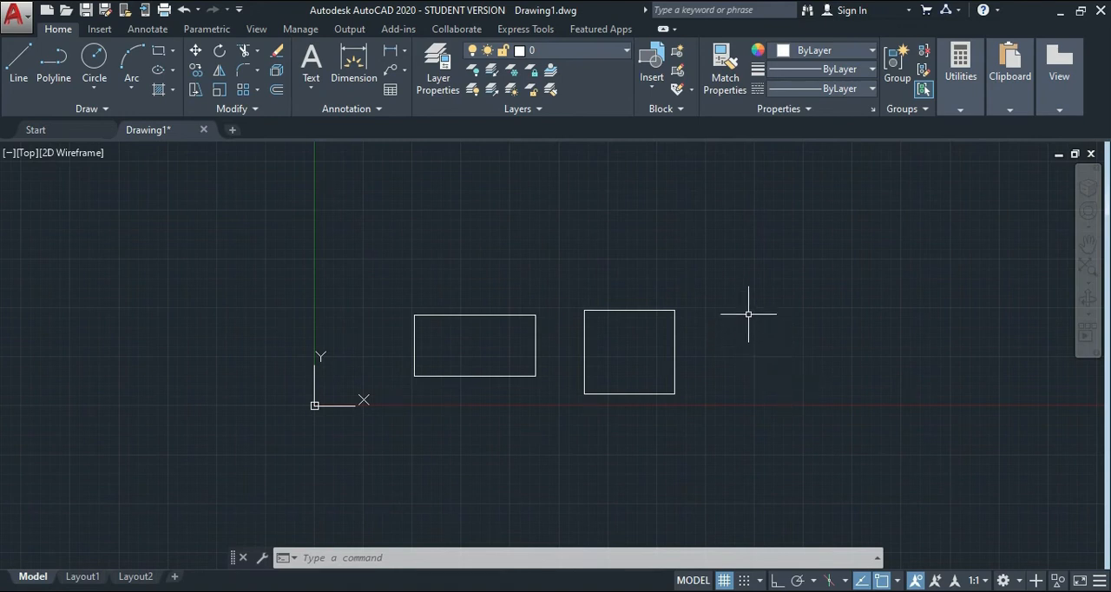
Set the rectangle thickness to 5 and draw a rectangle about 7.6 by 5.5 units above and to the right of the square-like one.
{"action": "type", "text": "REC"}
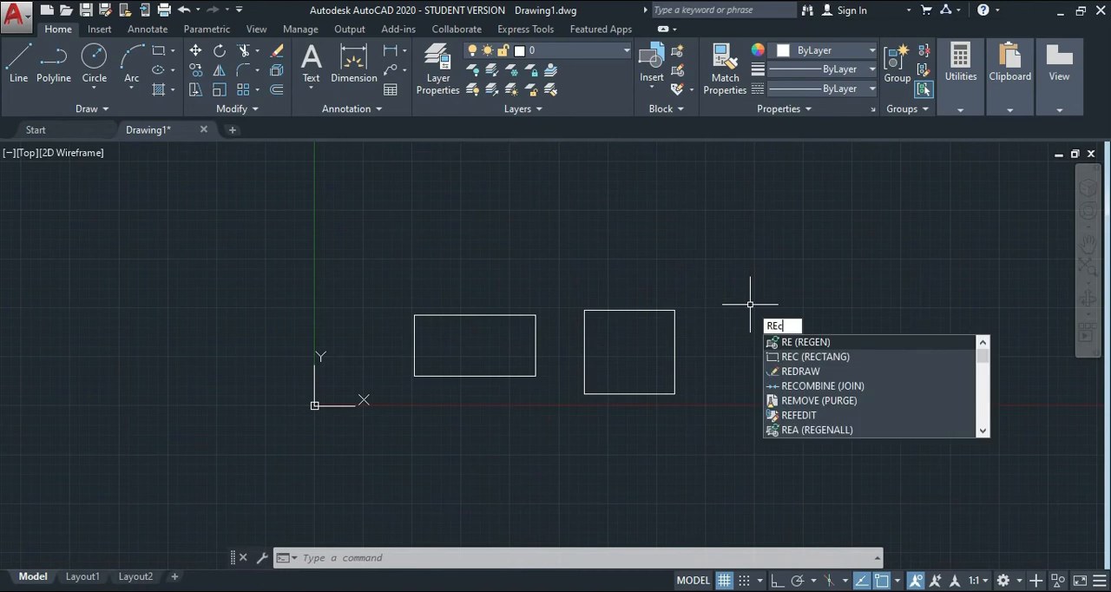
{"action": "key", "text": "Return"}
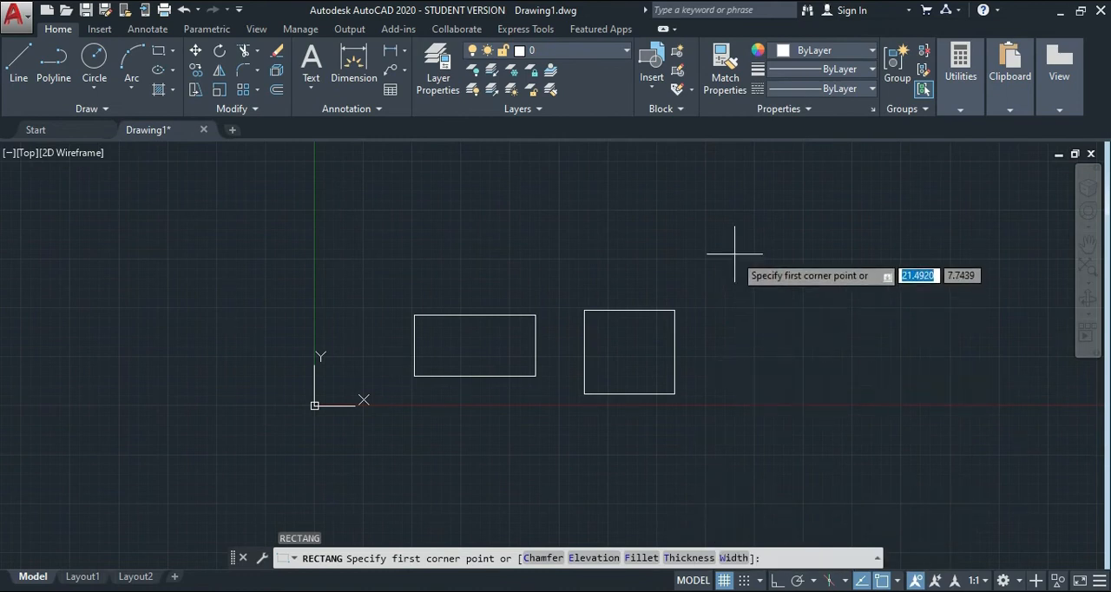
{"action": "type", "text": "t"}
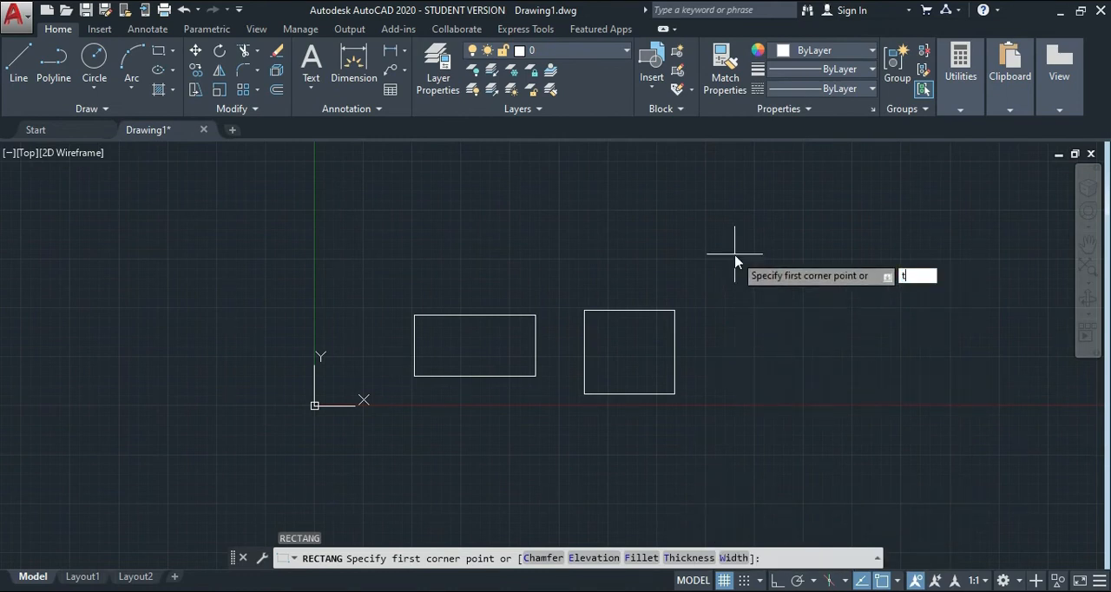
{"action": "key", "text": "Return"}
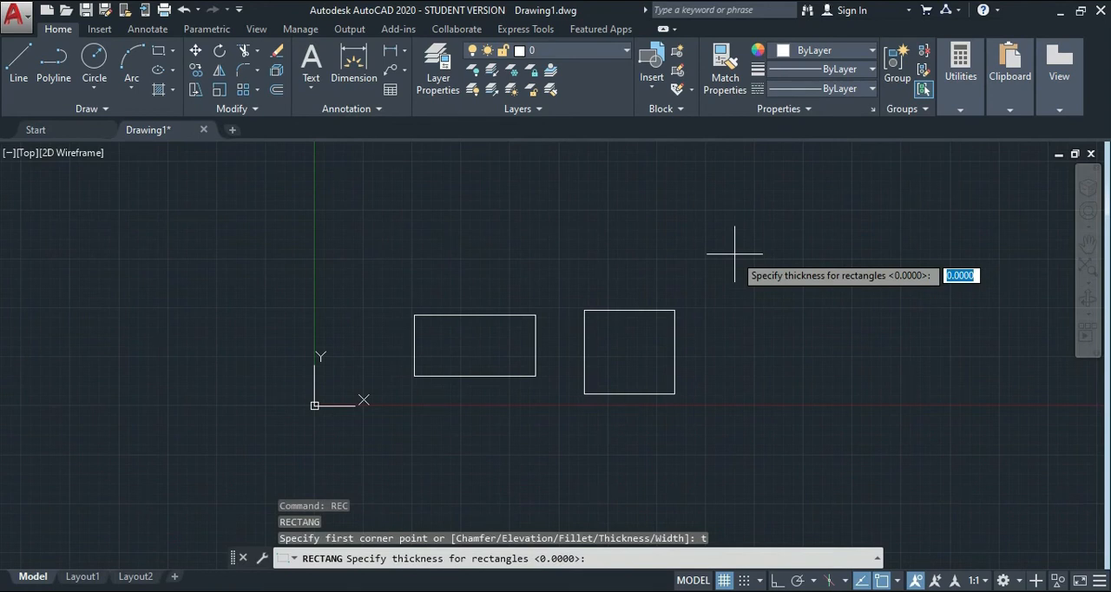
{"action": "type", "text": "5"}
{"action": "key", "text": "Return"}
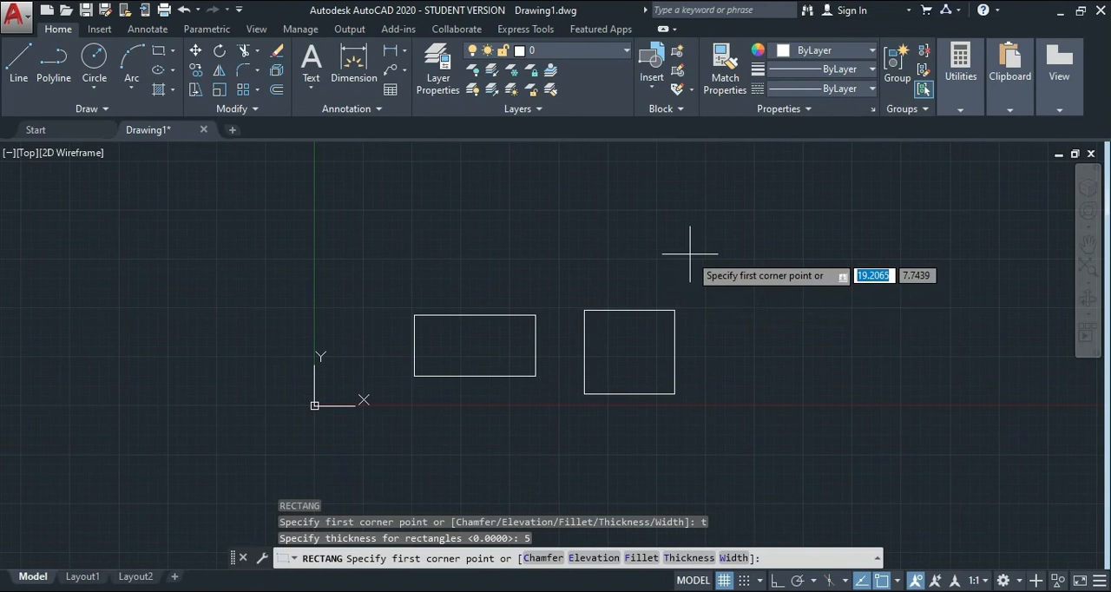
{"action": "left_click", "coordinate": [726, 274]}
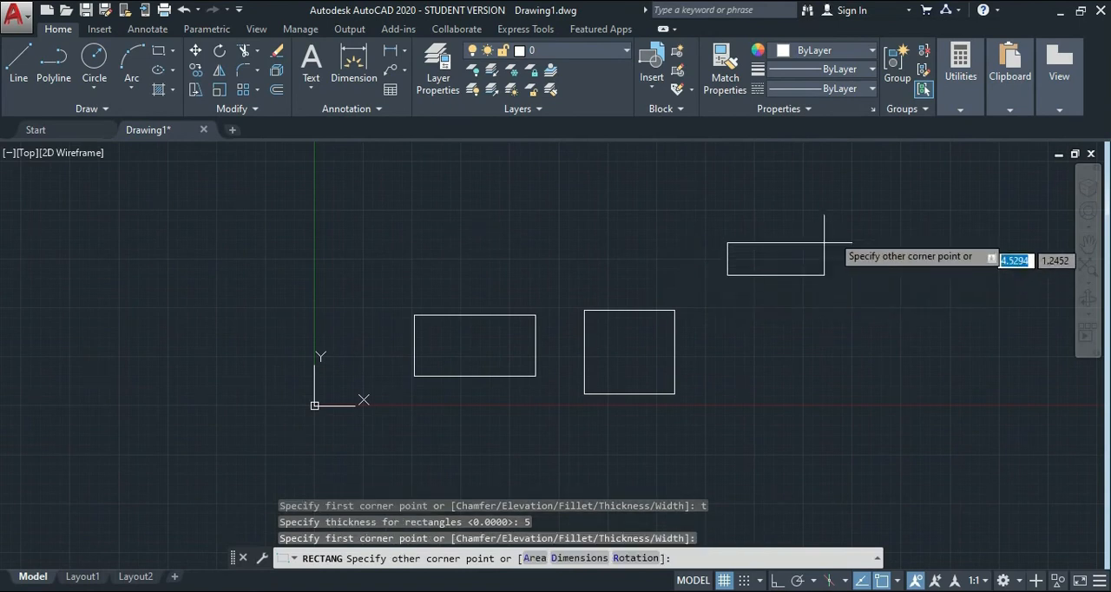
{"action": "left_click", "coordinate": [877, 167]}
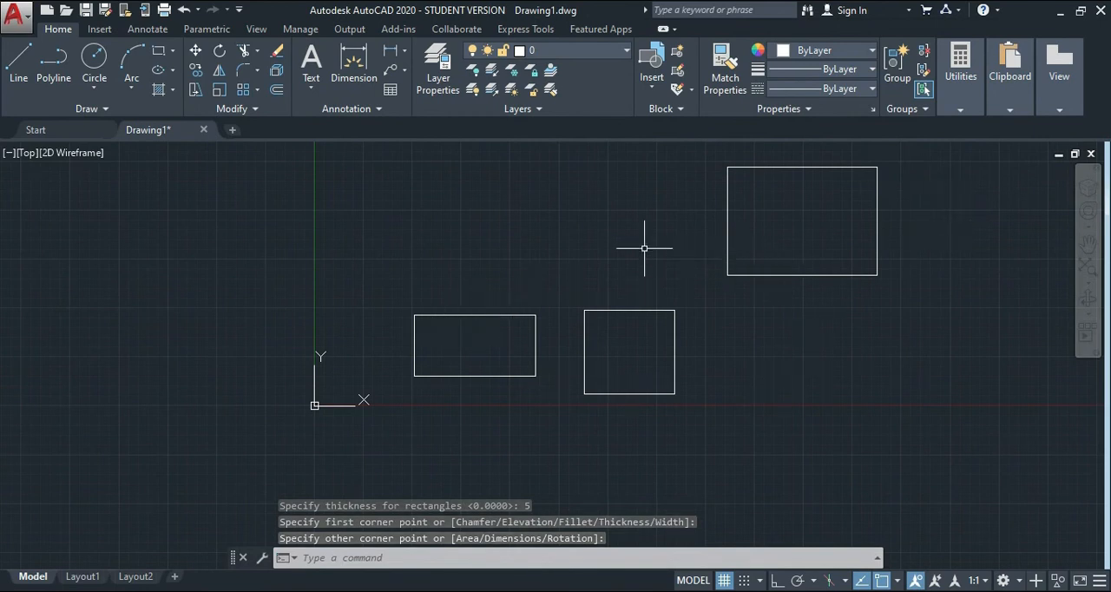
Examine the thick rectangle's height against the flat rectangles in the Left view, and return to the Top view.
{"action": "scroll", "coordinate": [645, 248], "scroll_direction": "down", "scroll_amount": 4}
{"action": "scroll", "coordinate": [644, 248], "scroll_direction": "up", "scroll_amount": 2}
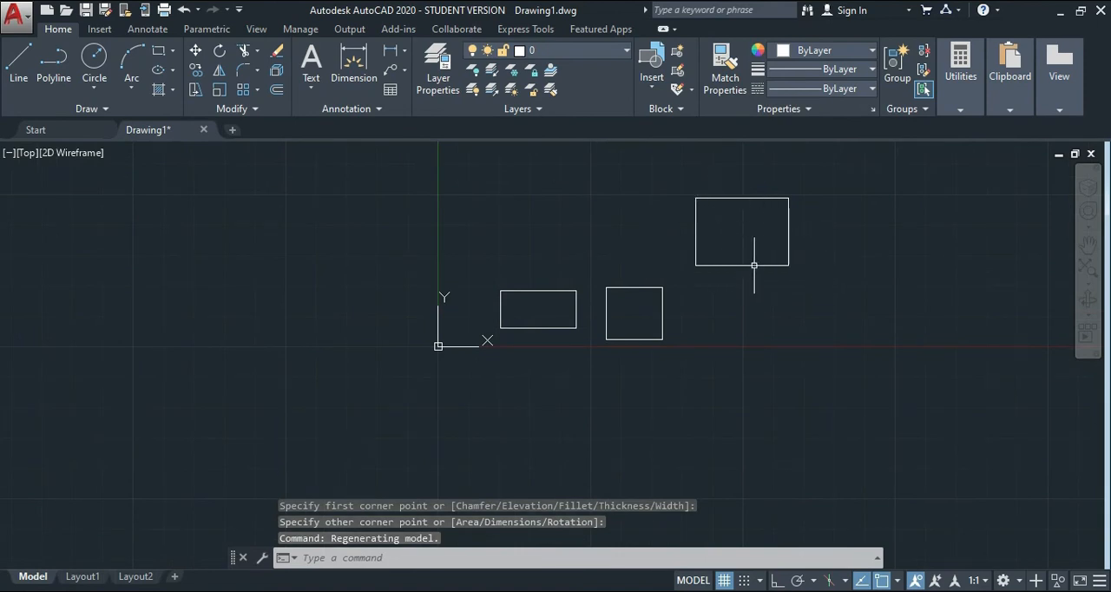
{"action": "left_click", "coordinate": [26, 157]}
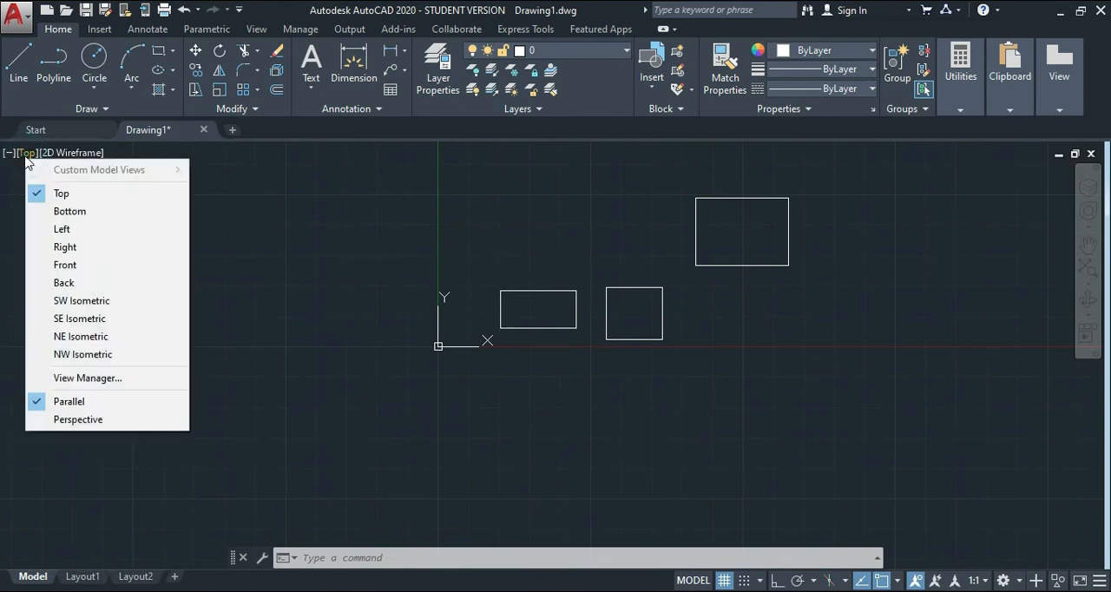
{"action": "left_click", "coordinate": [54, 229]}
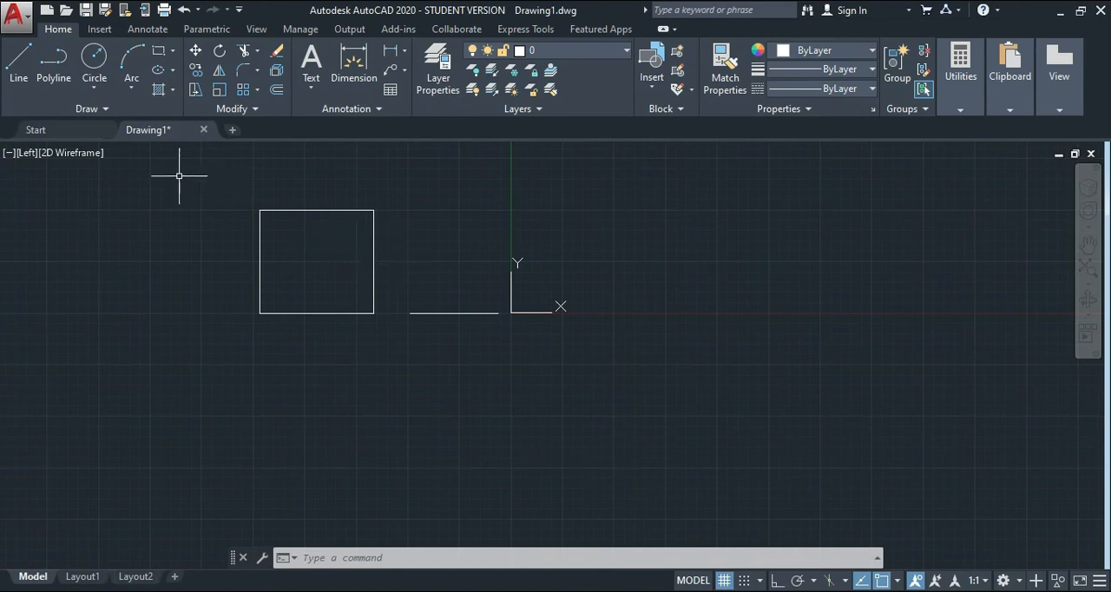
{"action": "left_click", "coordinate": [27, 154]}
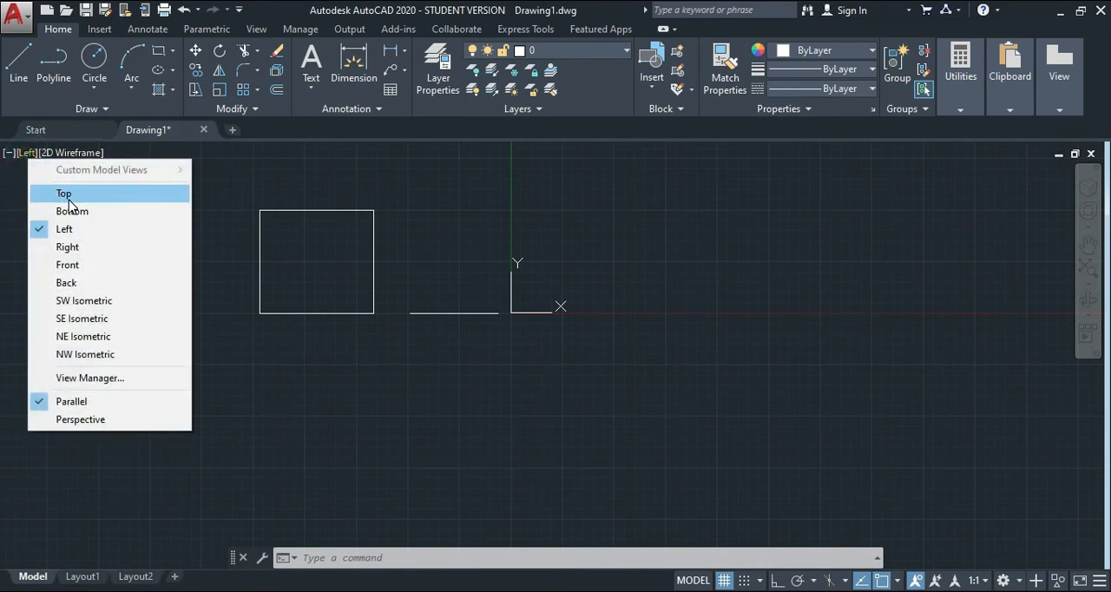
{"action": "left_click", "coordinate": [69, 201]}
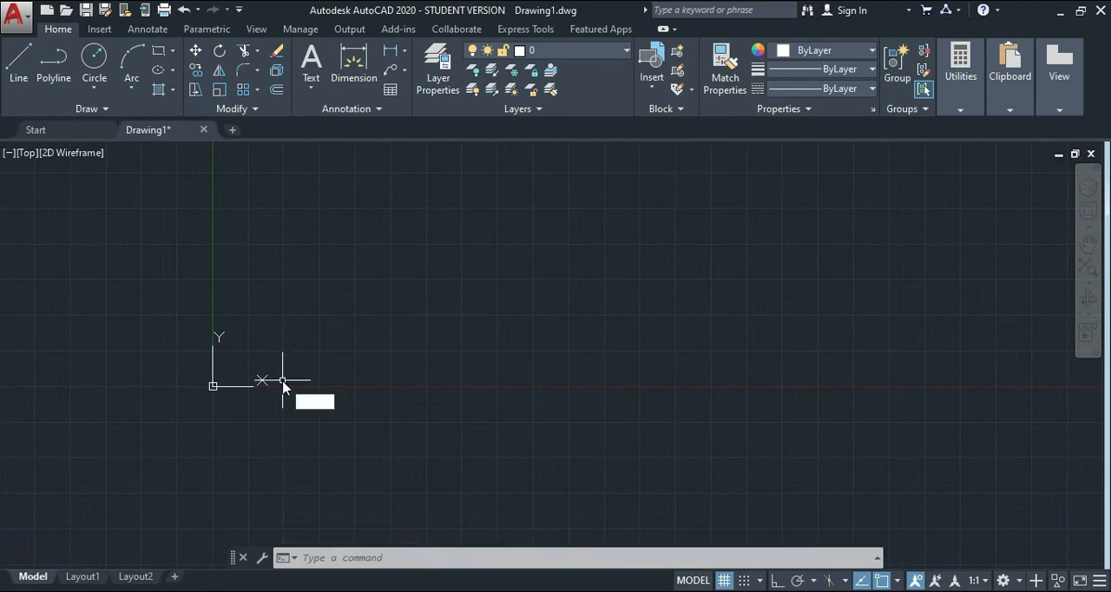
Reset the Rectangle command's thickness to 0 without drawing a rectangle.
{"action": "type", "text": "Ec"}
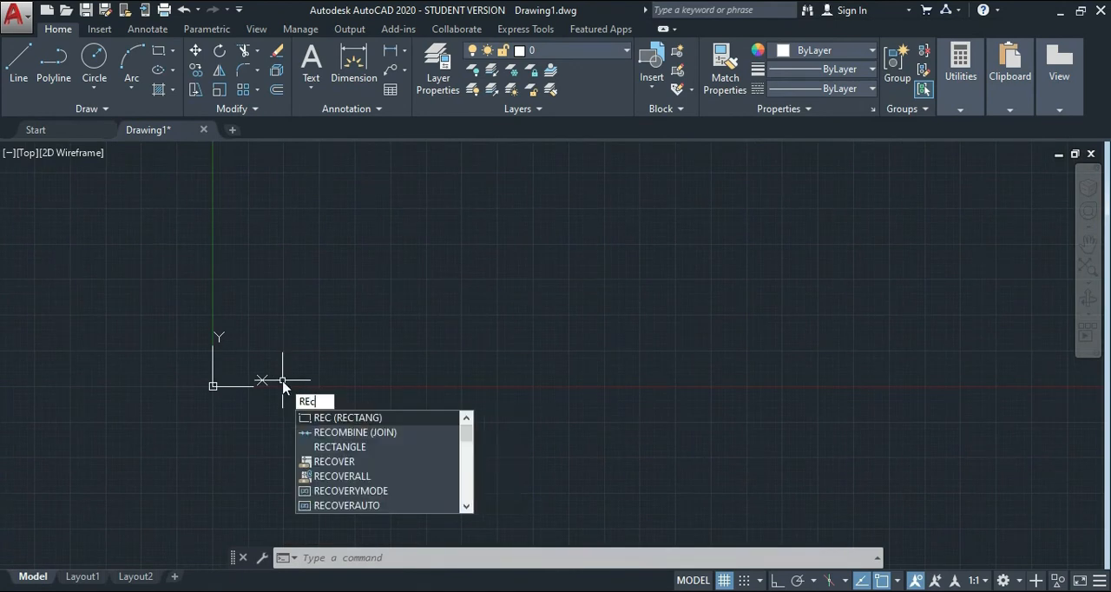
{"action": "key", "text": "Return"}
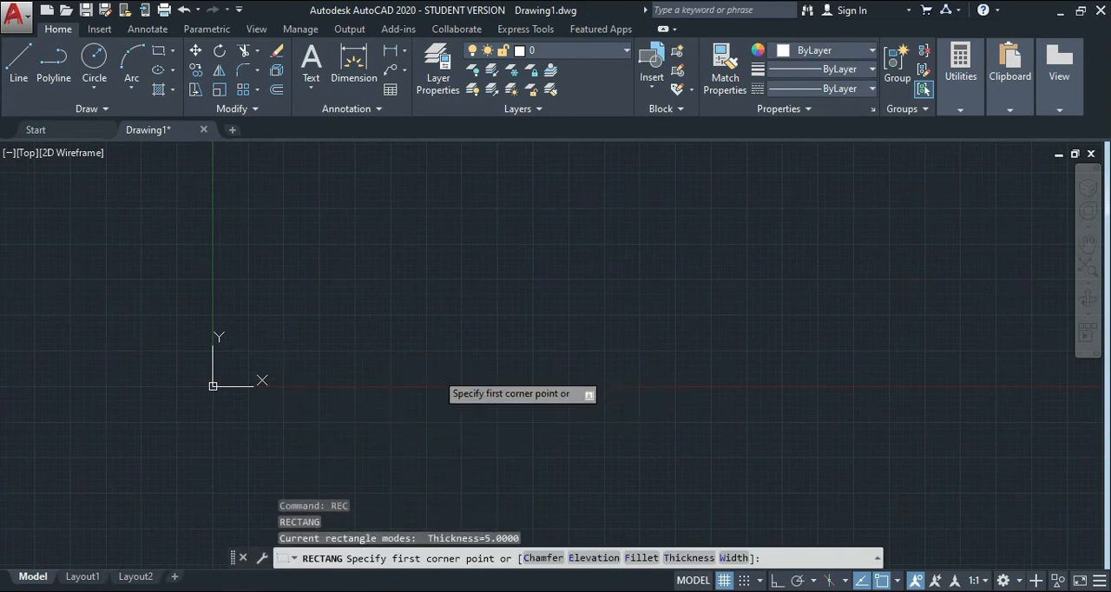
{"action": "type", "text": "t"}
{"action": "key", "text": "Return"}
{"action": "type", "text": "0"}
{"action": "key", "text": "Return"}
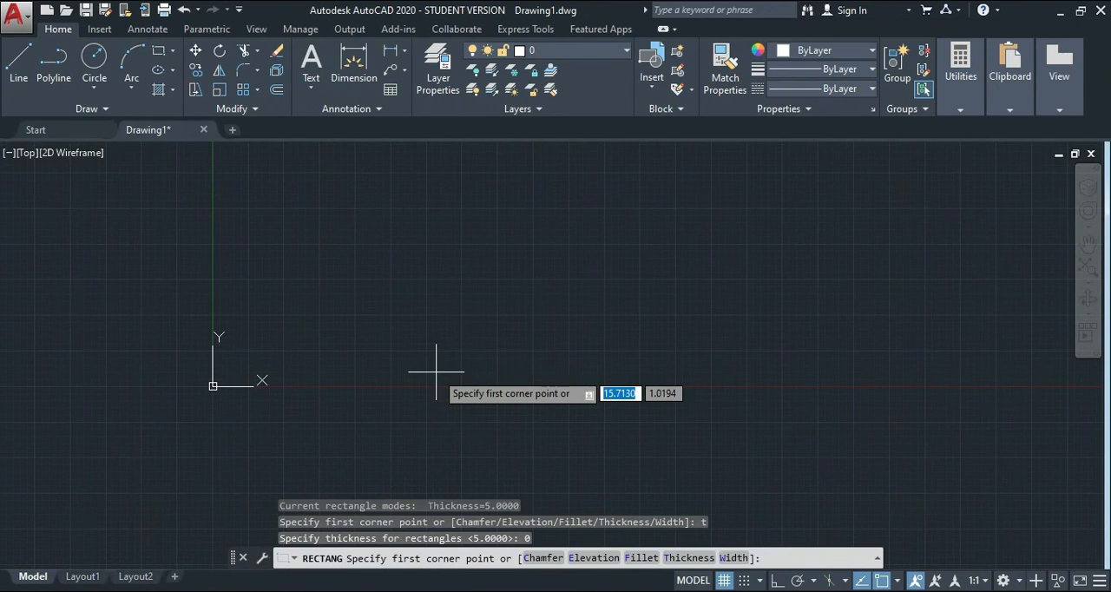
{"action": "key", "text": "Escape"}
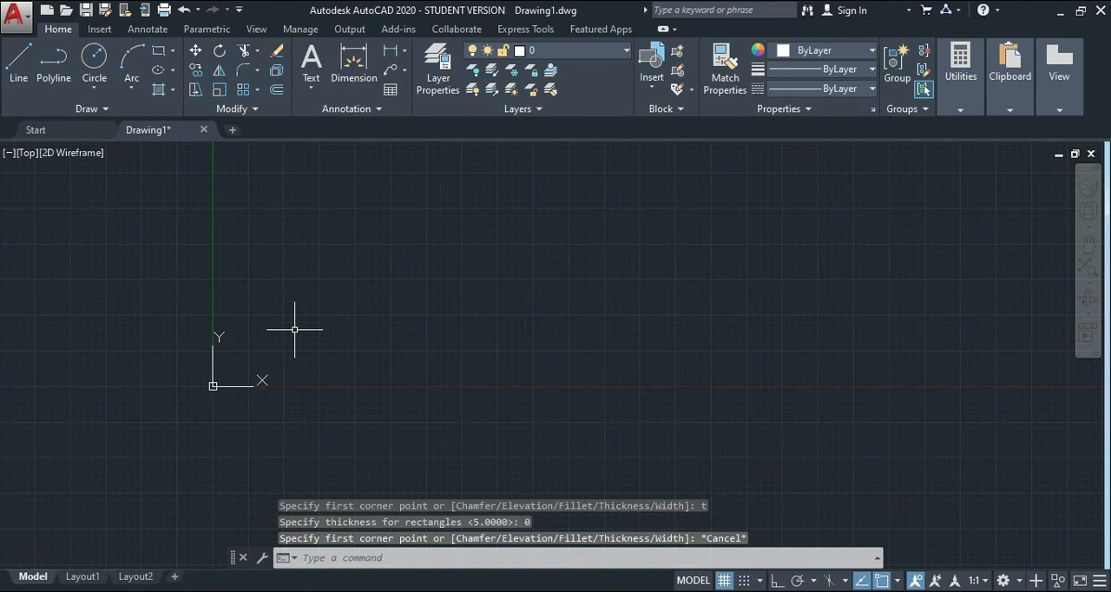
Set the rectangle line width to 2 and draw a rectangle about 24 by 10 units above the X axis, right of the origin.
{"action": "type", "text": "re"}
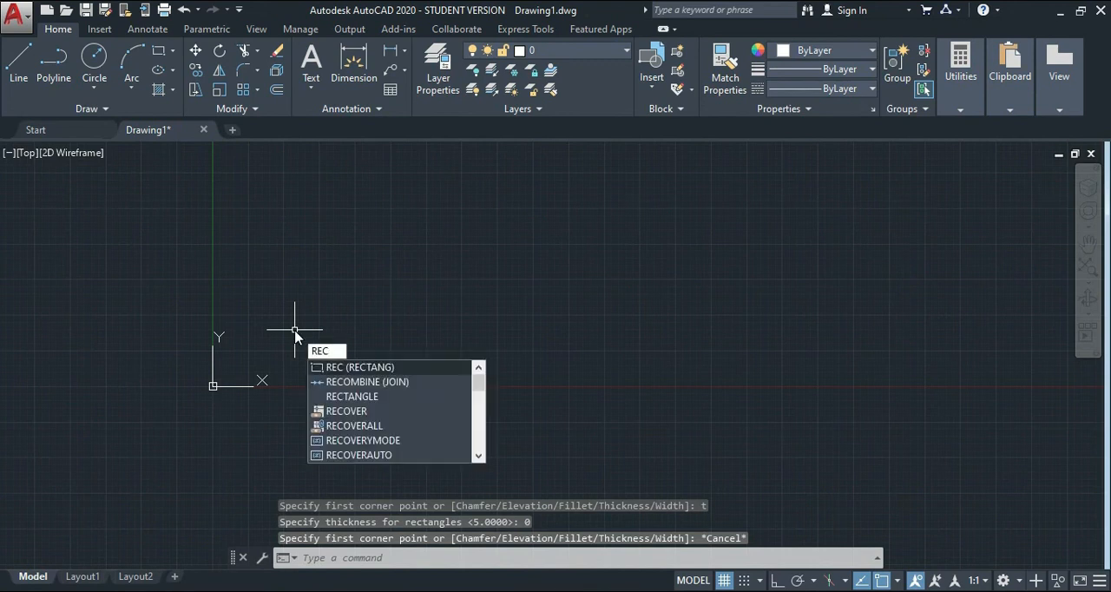
{"action": "key", "text": "Return"}
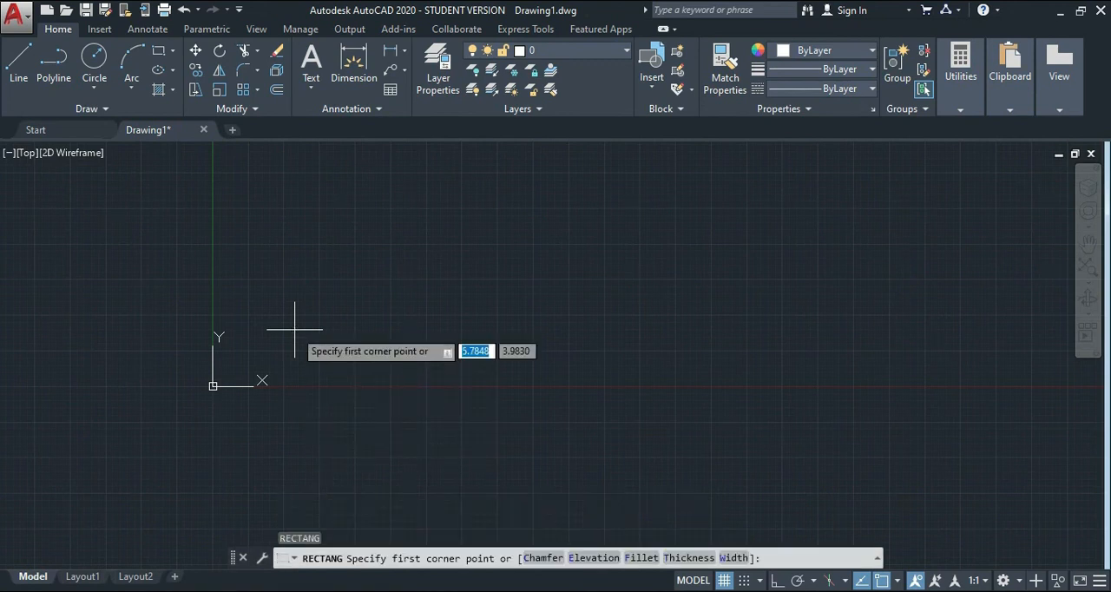
{"action": "type", "text": "w"}
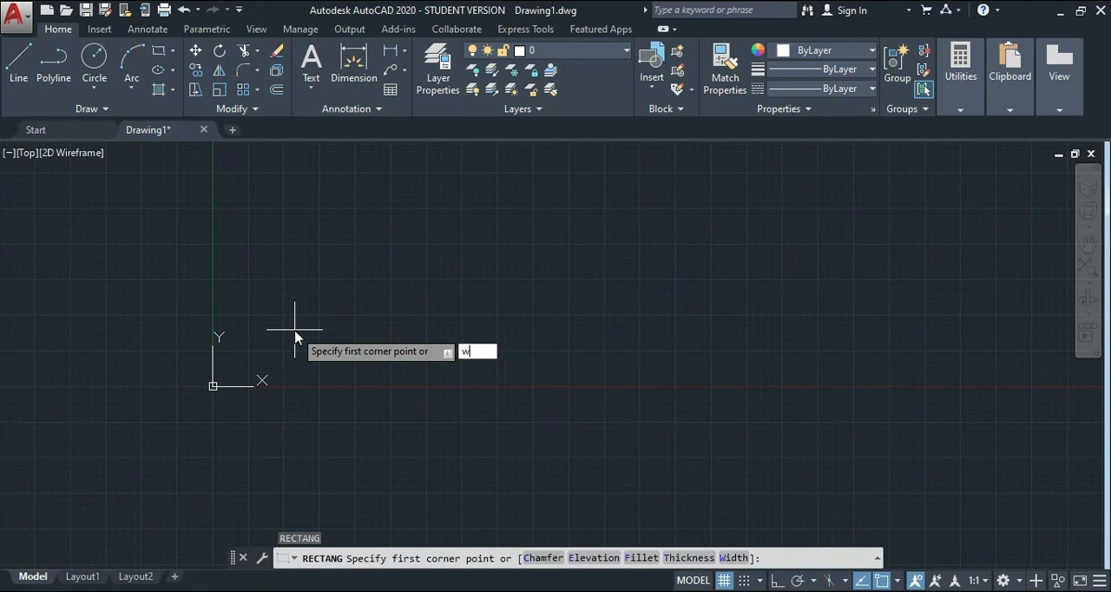
{"action": "key", "text": "Return"}
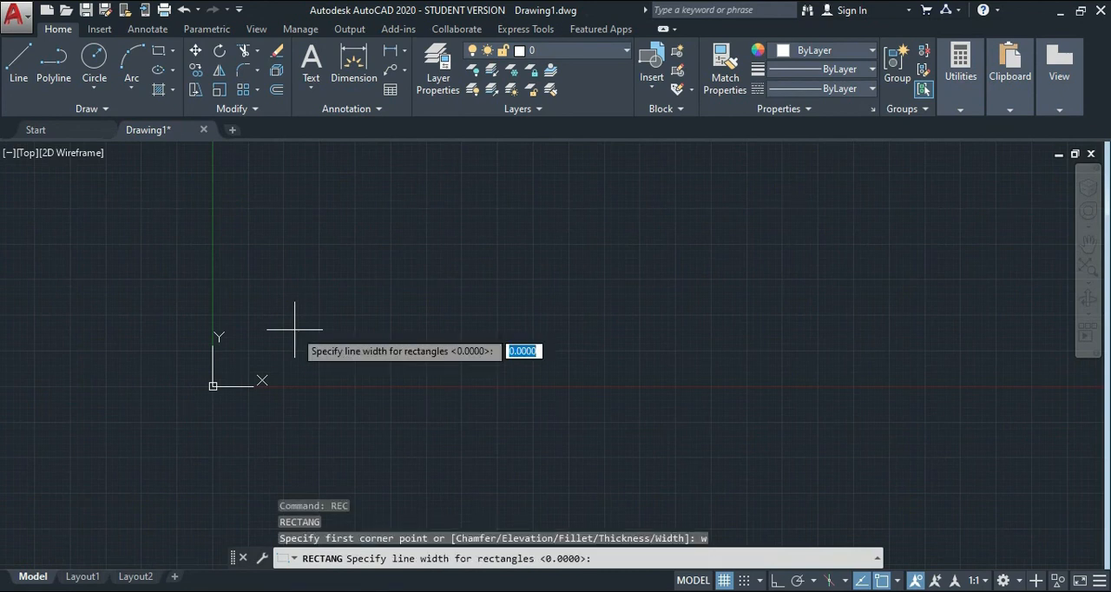
{"action": "type", "text": "2"}
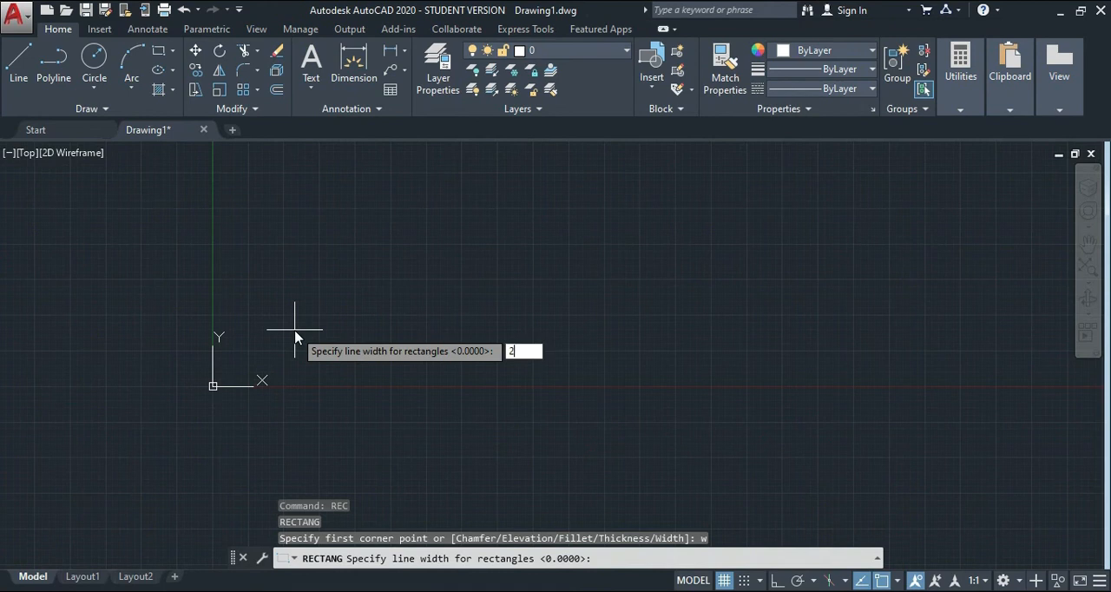
{"action": "key", "text": "Return"}
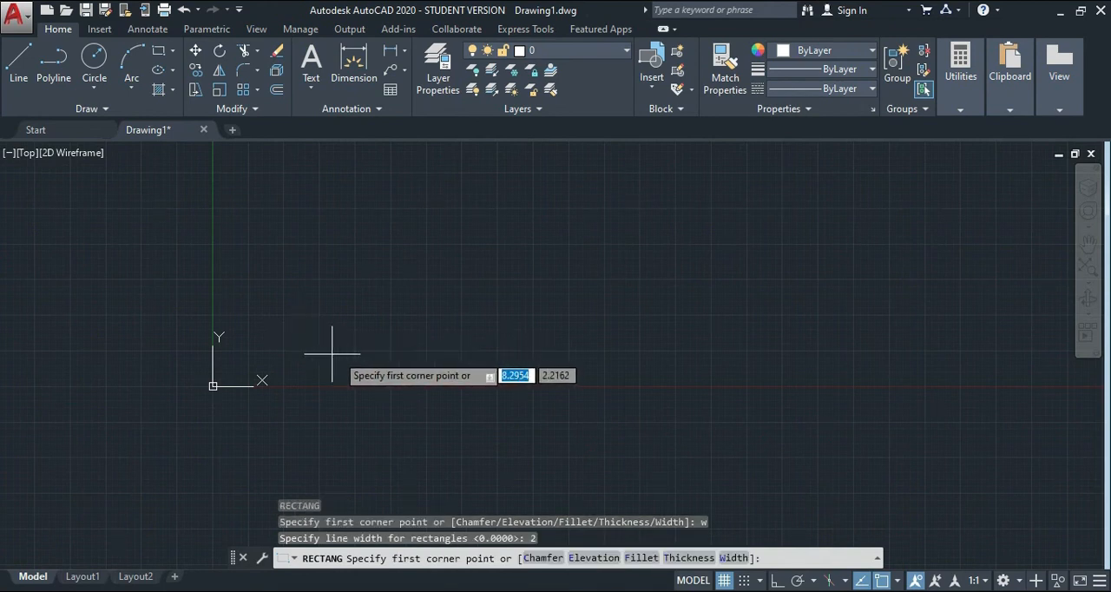
{"action": "left_click", "coordinate": [339, 353]}
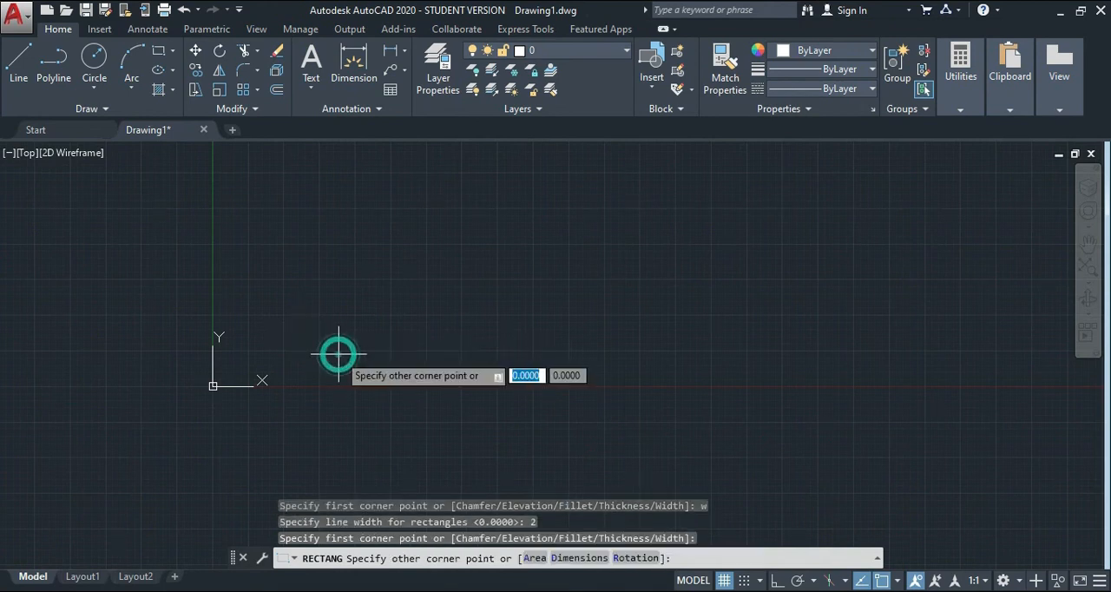
{"action": "left_click", "coordinate": [681, 211]}
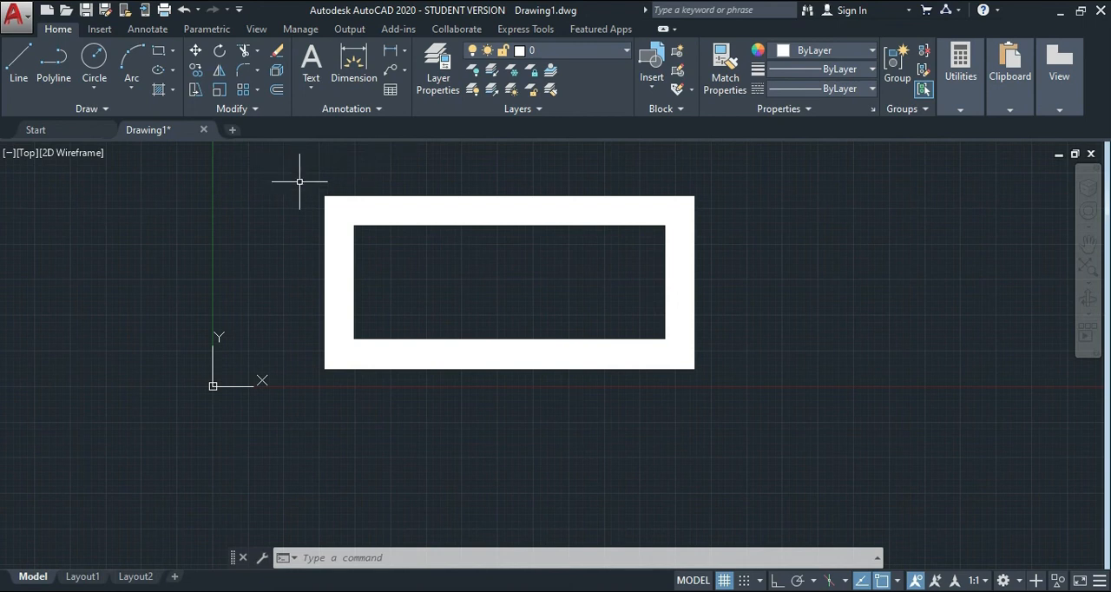
Inspect the wide-lined rectangle up close and check its height in the Left view.
{"action": "scroll", "coordinate": [299, 181], "scroll_direction": "up", "scroll_amount": 2}
{"action": "scroll", "coordinate": [299, 182], "scroll_direction": "down", "scroll_amount": 5}
{"action": "scroll", "coordinate": [299, 182], "scroll_direction": "up", "scroll_amount": 5}
{"action": "left_click", "coordinate": [26, 152]}
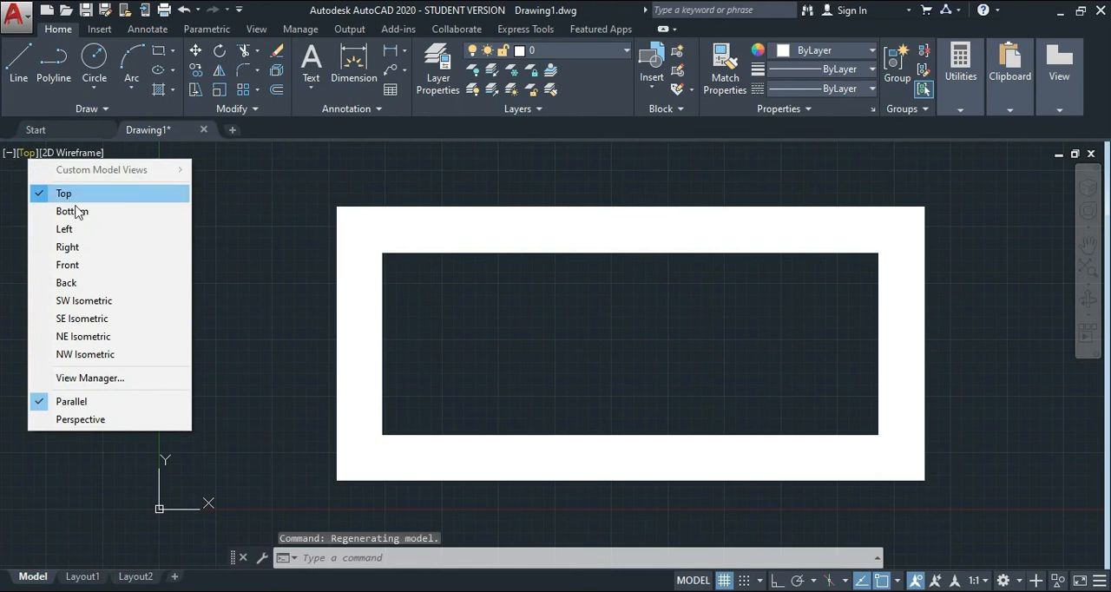
{"action": "left_click", "coordinate": [80, 230]}
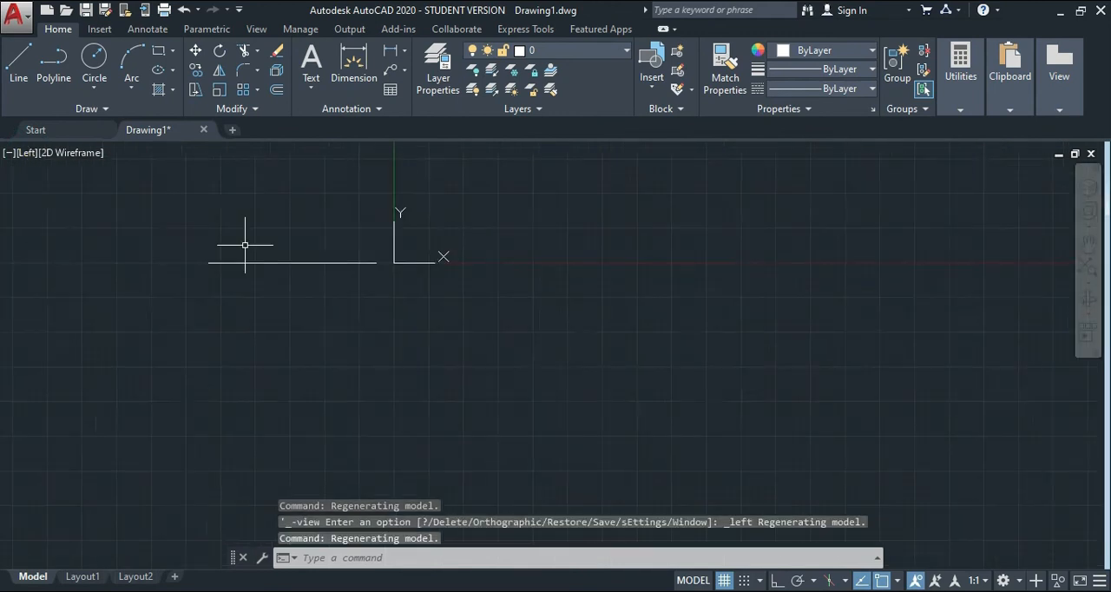